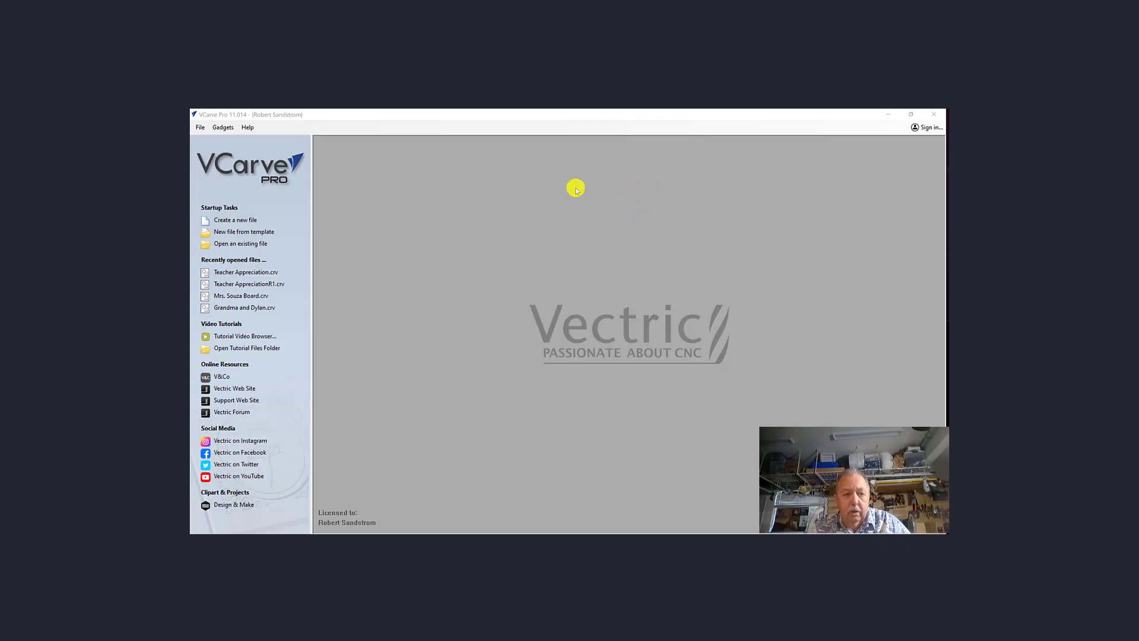
# Create a new single-sided job 60 by 60 inches and 0.75 inches thick, with Z zero on the machine bed.
pyautogui.click(249, 220)
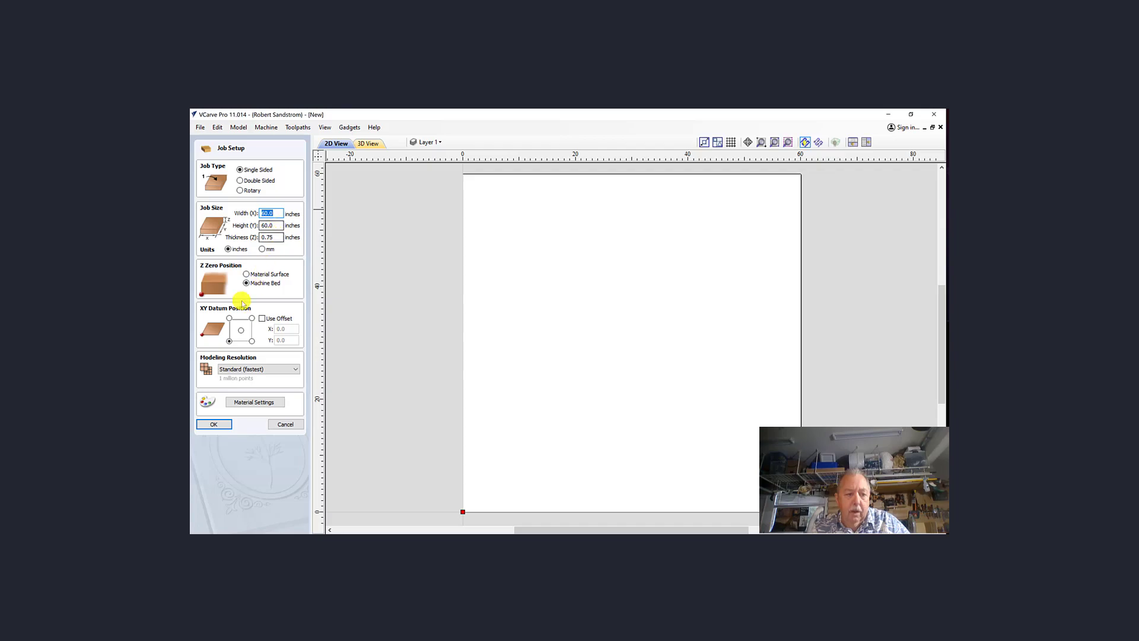
pyautogui.press('Return')
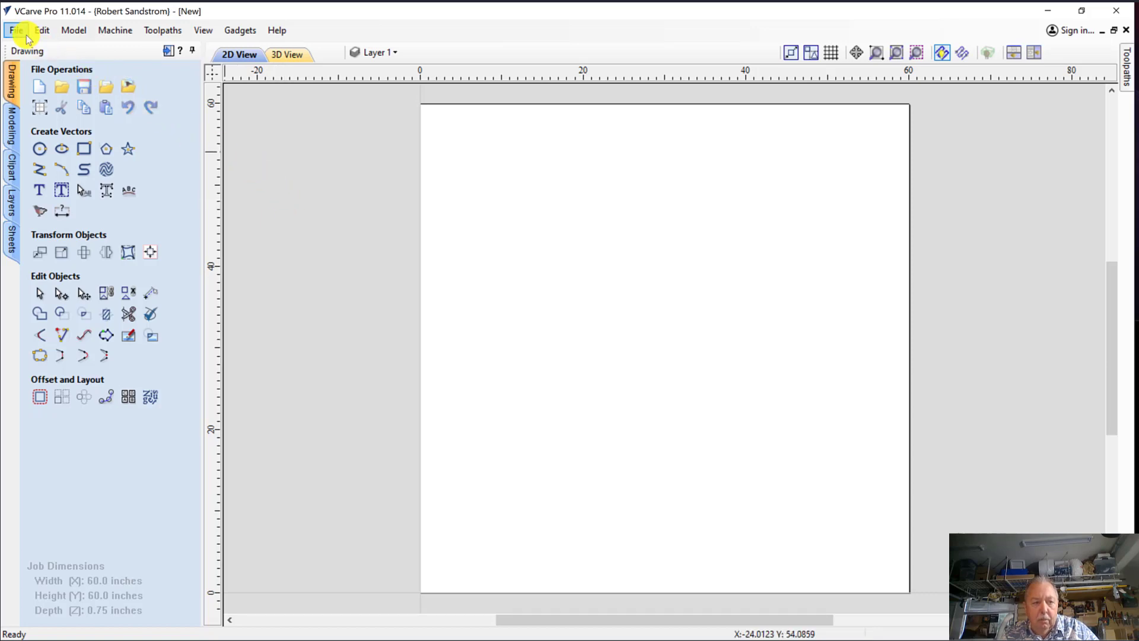
pyautogui.click(17, 30)
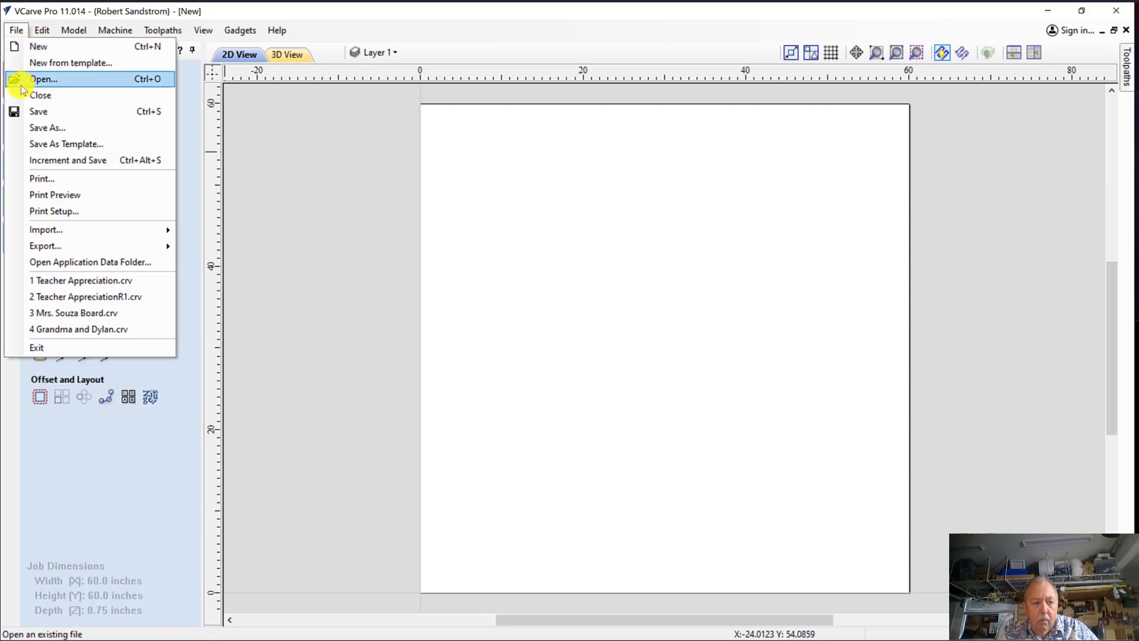
pyautogui.moveTo(82, 235)
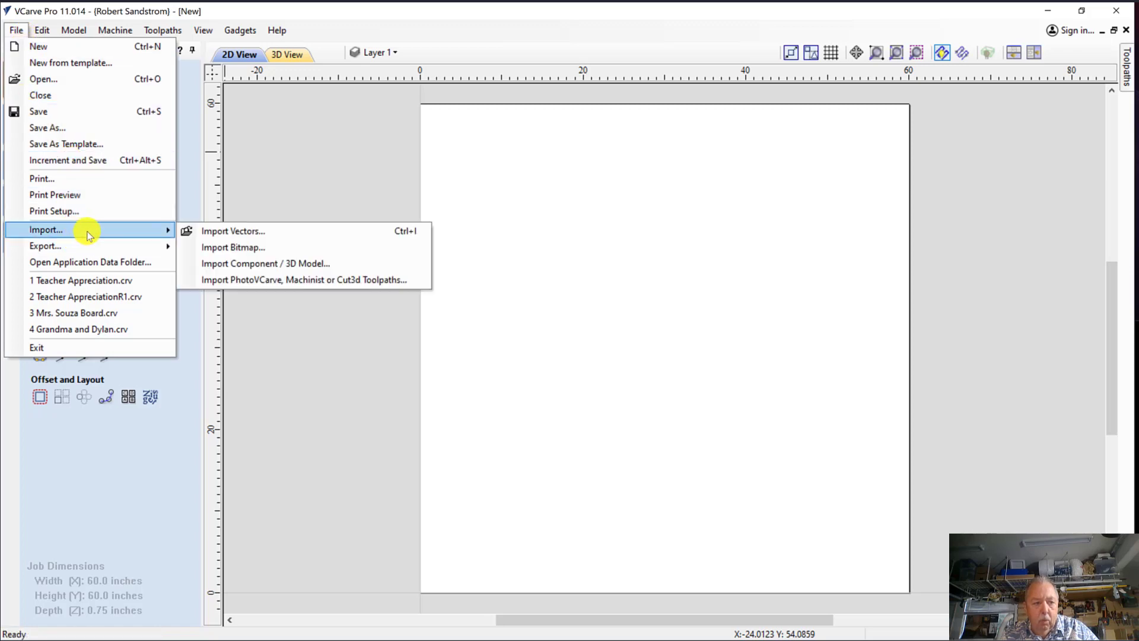
pyautogui.click(415, 432)
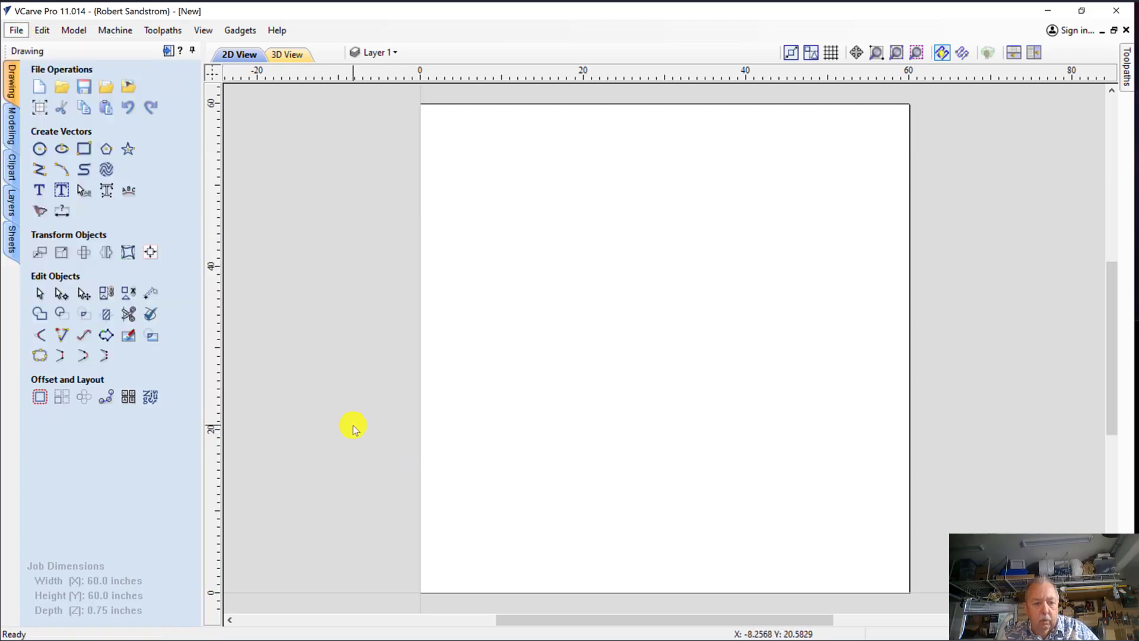
# Try to import vectors from AC Frame.skp in the Sketchup folder.
pyautogui.click(106, 86)
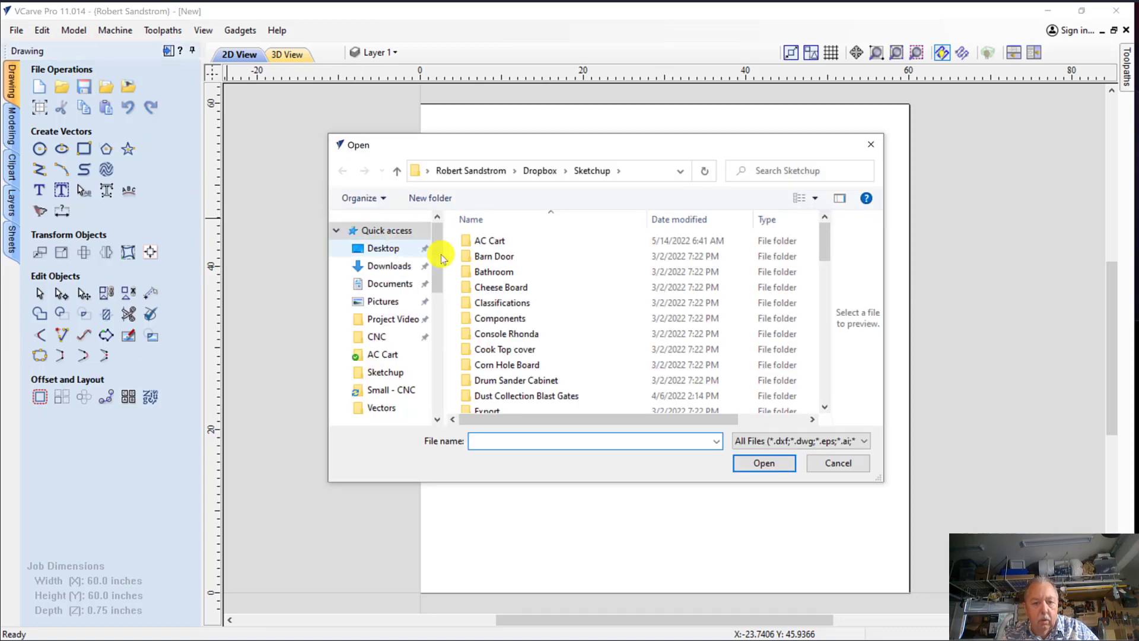
pyautogui.scroll(-10, 487, 258)
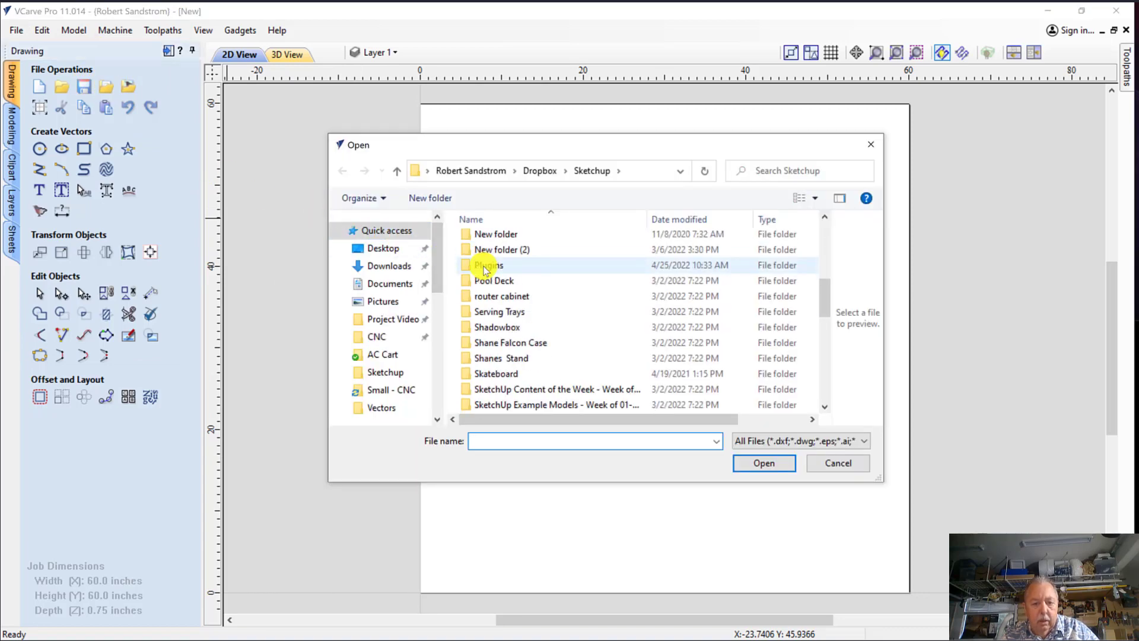
pyautogui.scroll(-2, 484, 270)
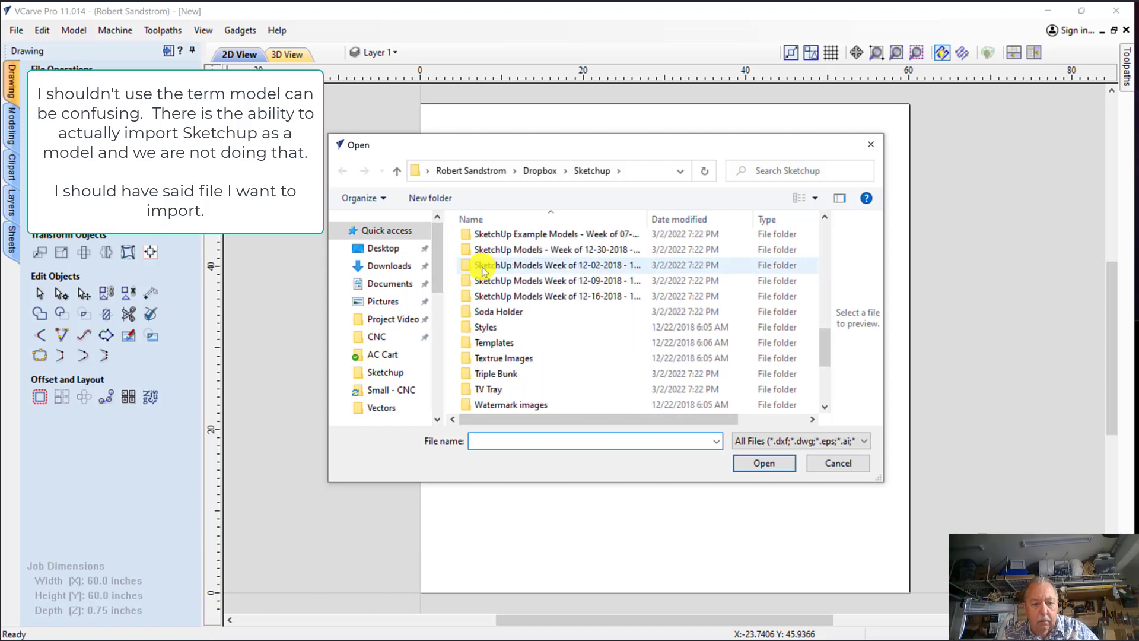
pyautogui.scroll(-4, 484, 273)
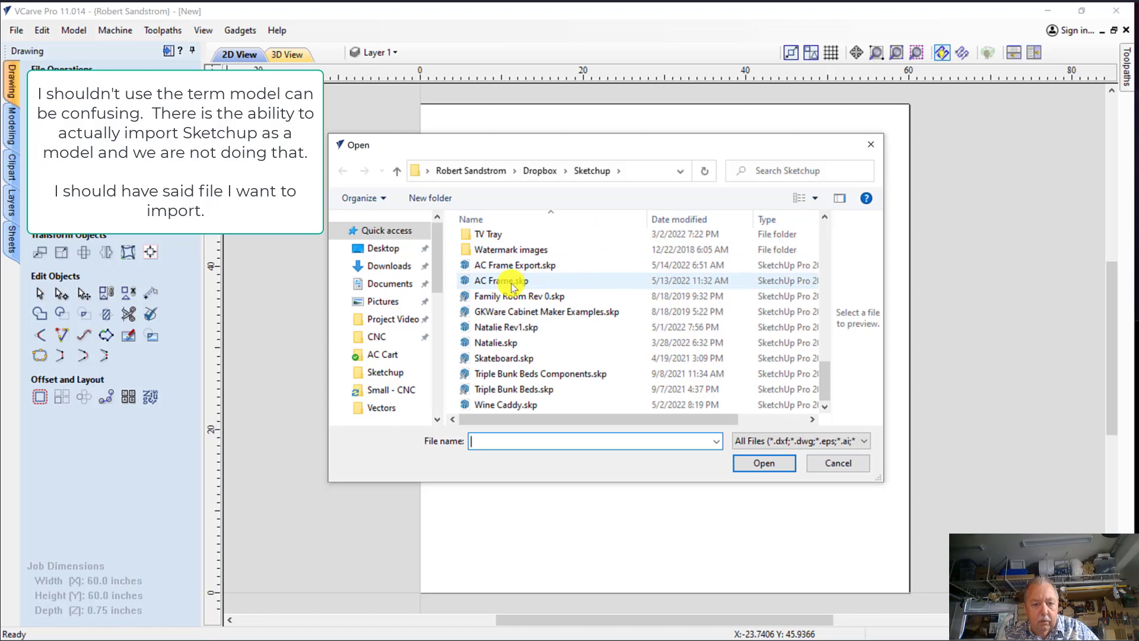
pyautogui.click(513, 285)
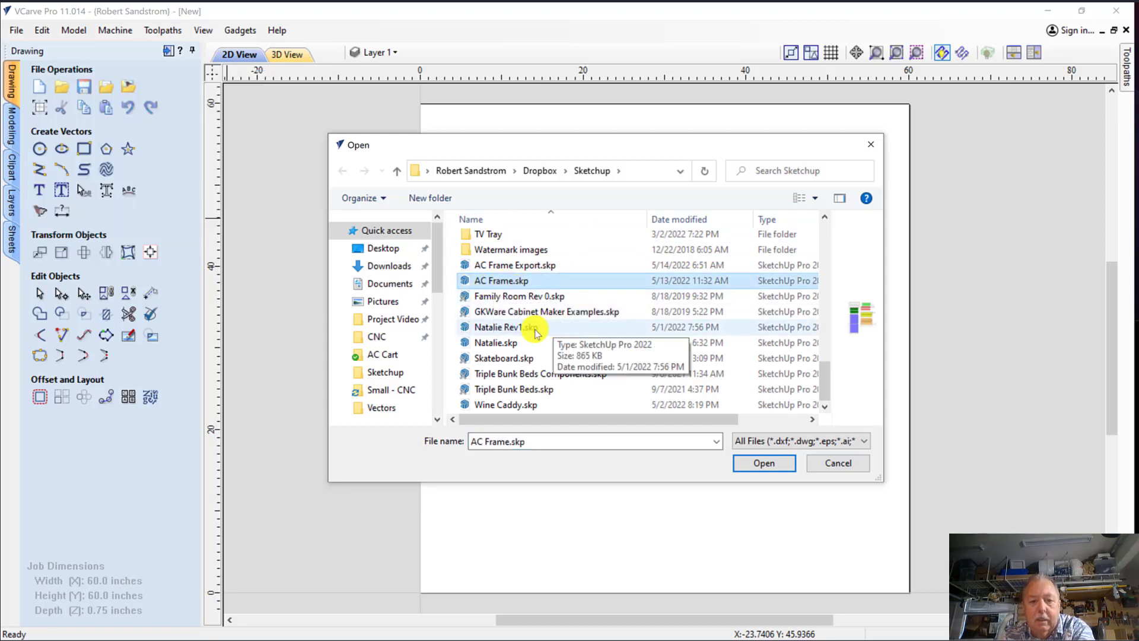
pyautogui.click(757, 466)
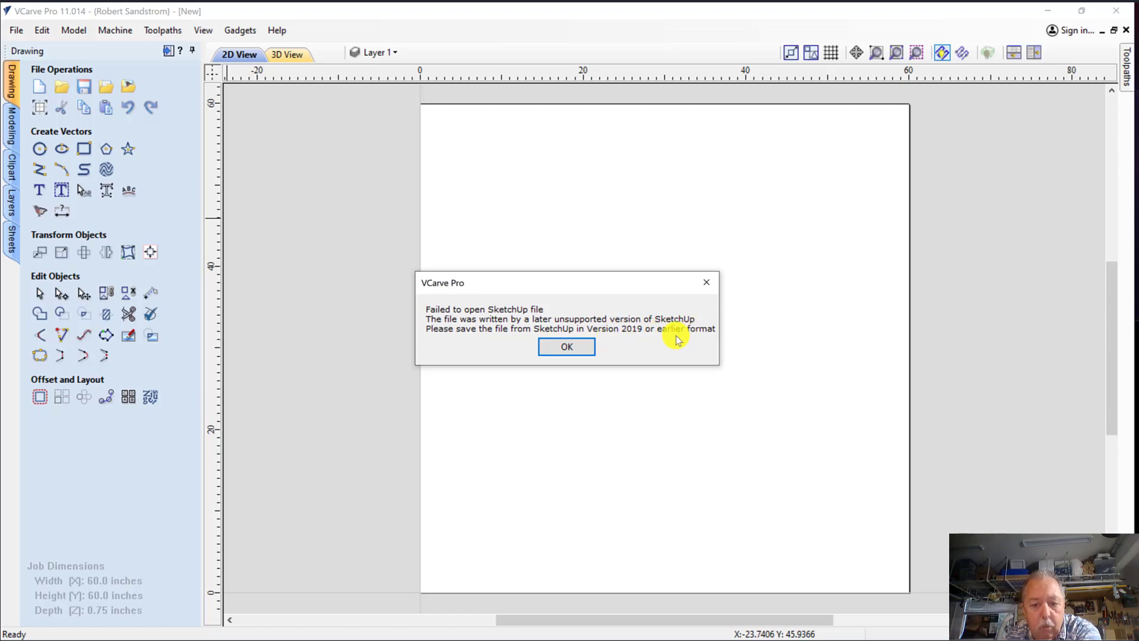
pyautogui.click(565, 346)
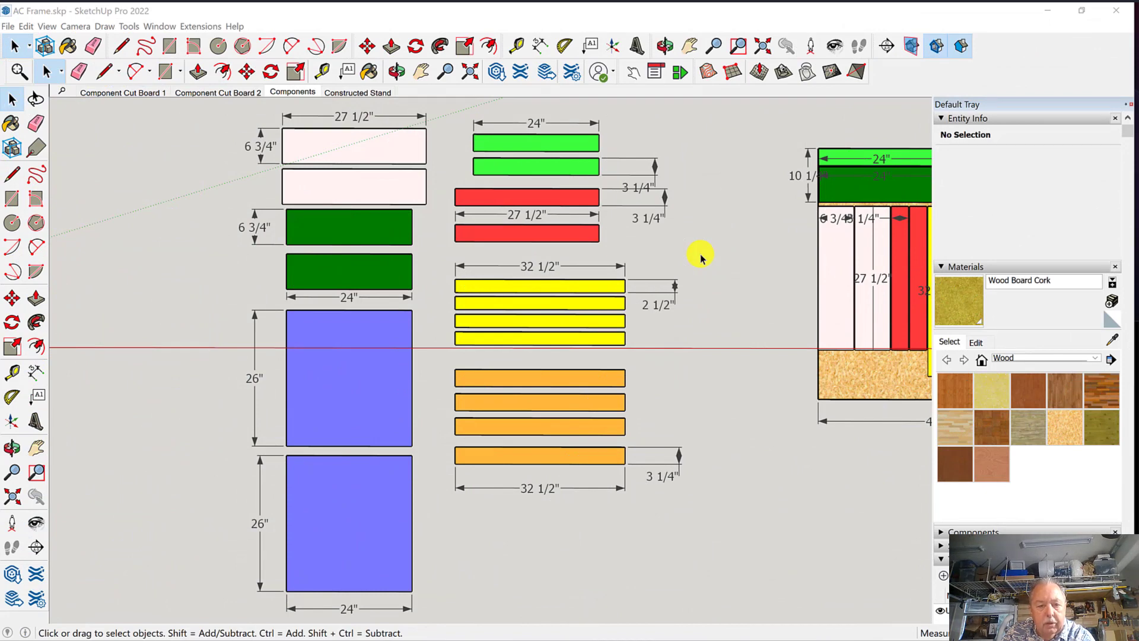
# Switch to the AC Frame model in SketchUp and examine its component layout, first cut board and constructed stand.
pyautogui.scroll(-4, 701, 256)
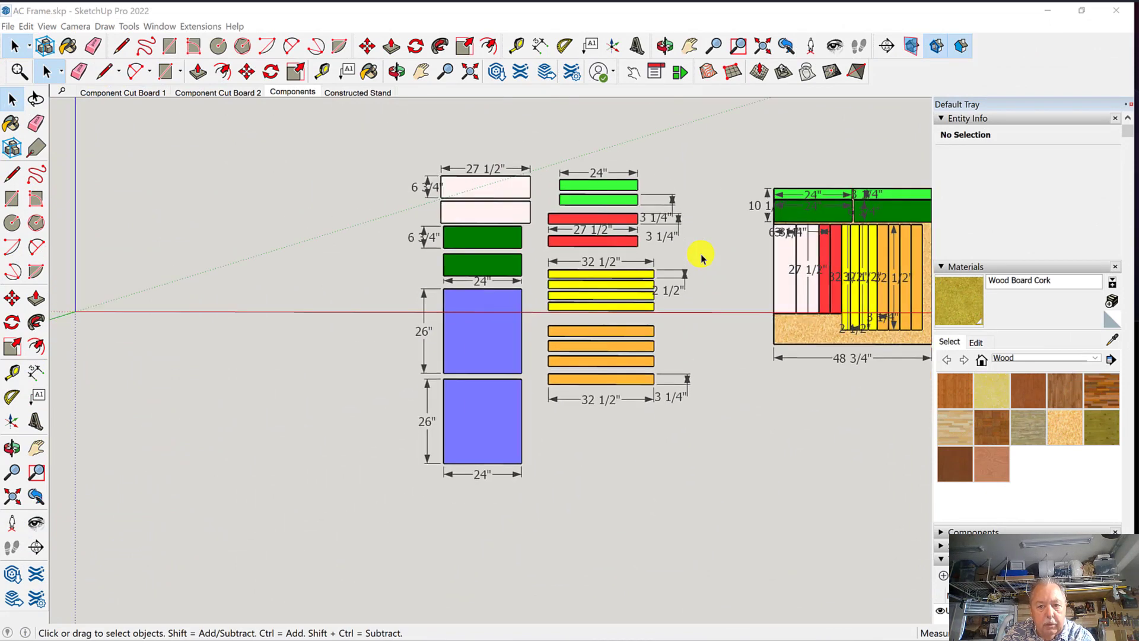
pyautogui.scroll(2, 701, 256)
pyautogui.scroll(-1, 700, 255)
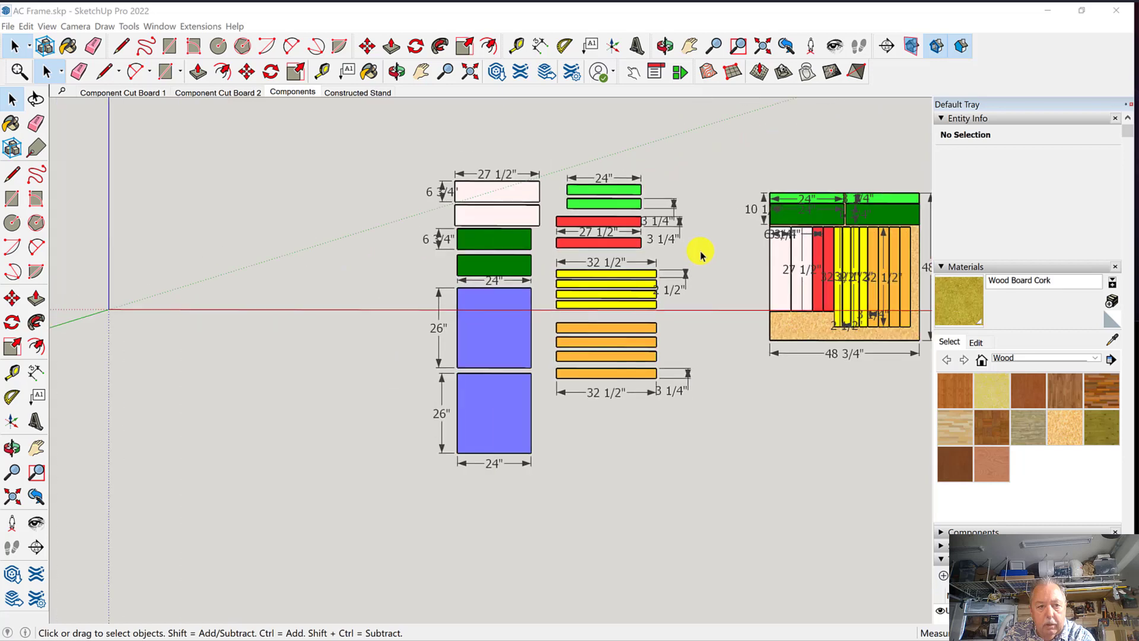
pyautogui.scroll(1, 701, 256)
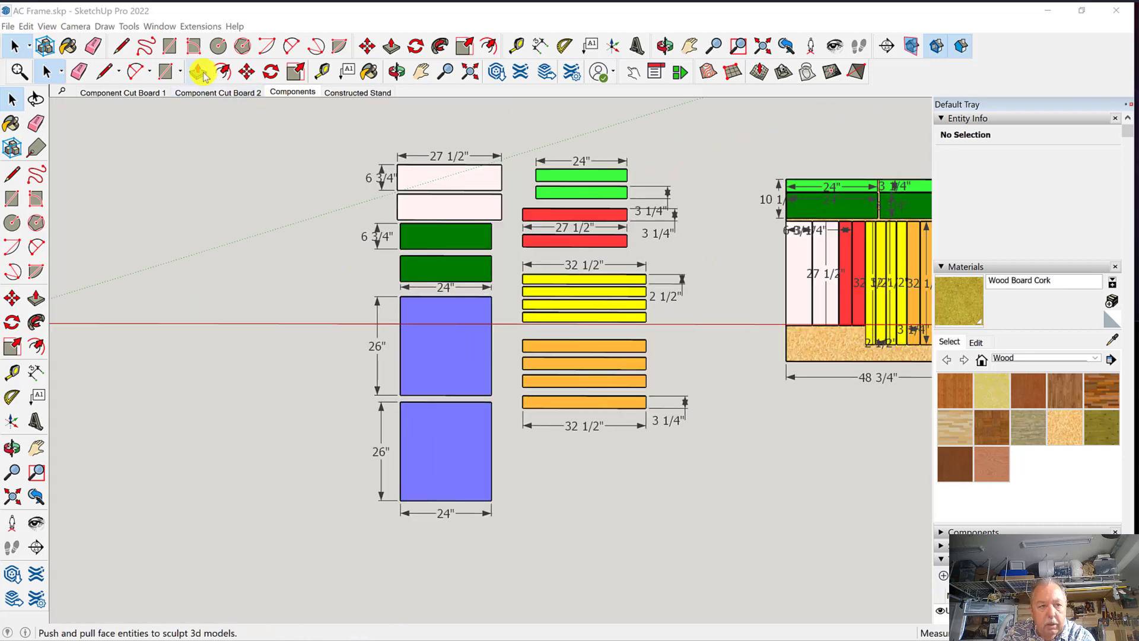
pyautogui.click(130, 92)
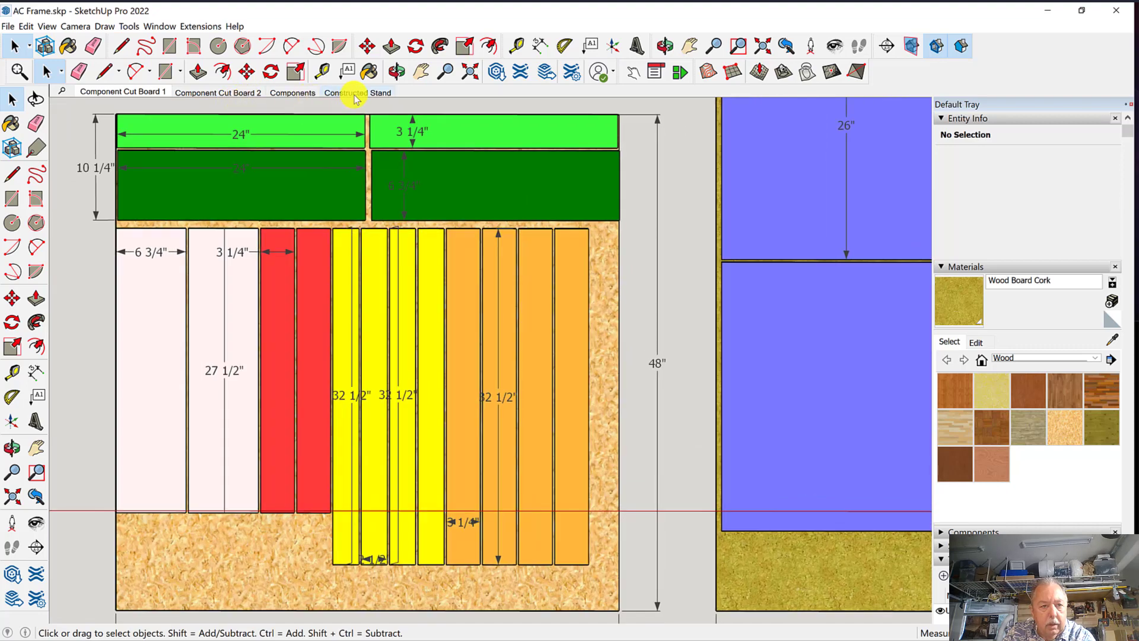
pyautogui.click(355, 94)
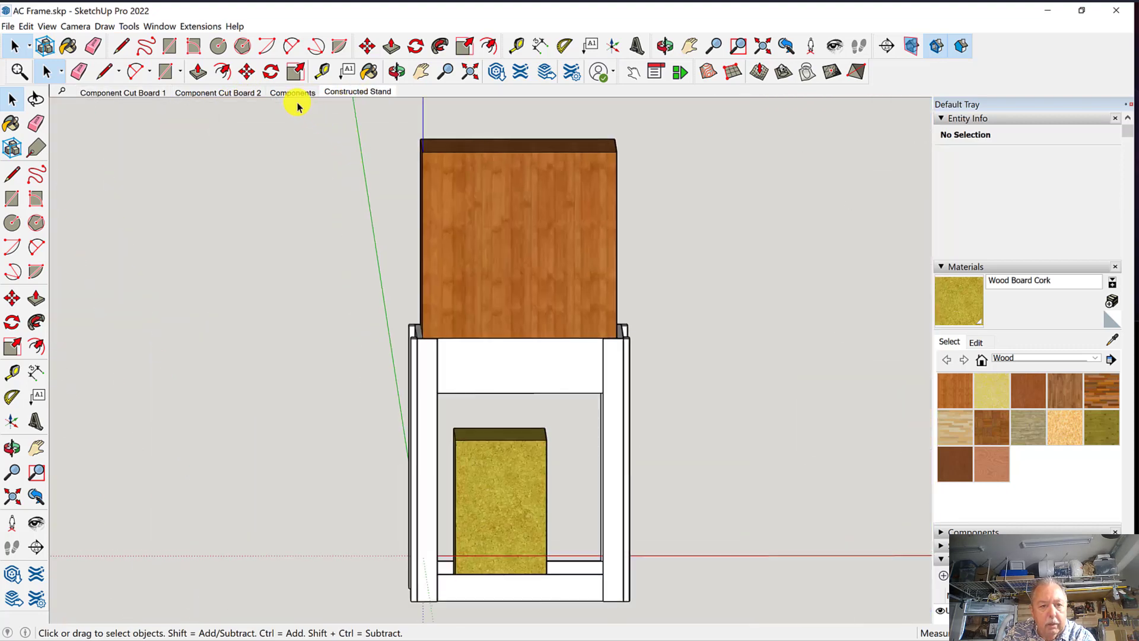
pyautogui.click(289, 95)
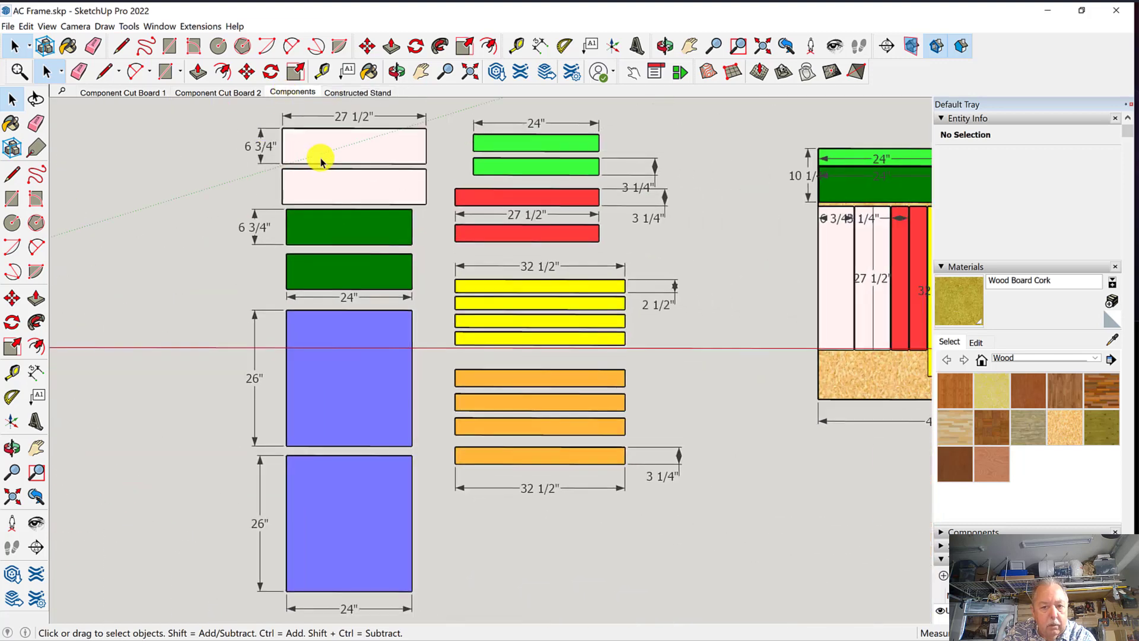
# Compare the individual cart components with their layouts on Component Cut Boards 1 and 2 and with the constructed stand.
pyautogui.click(152, 92)
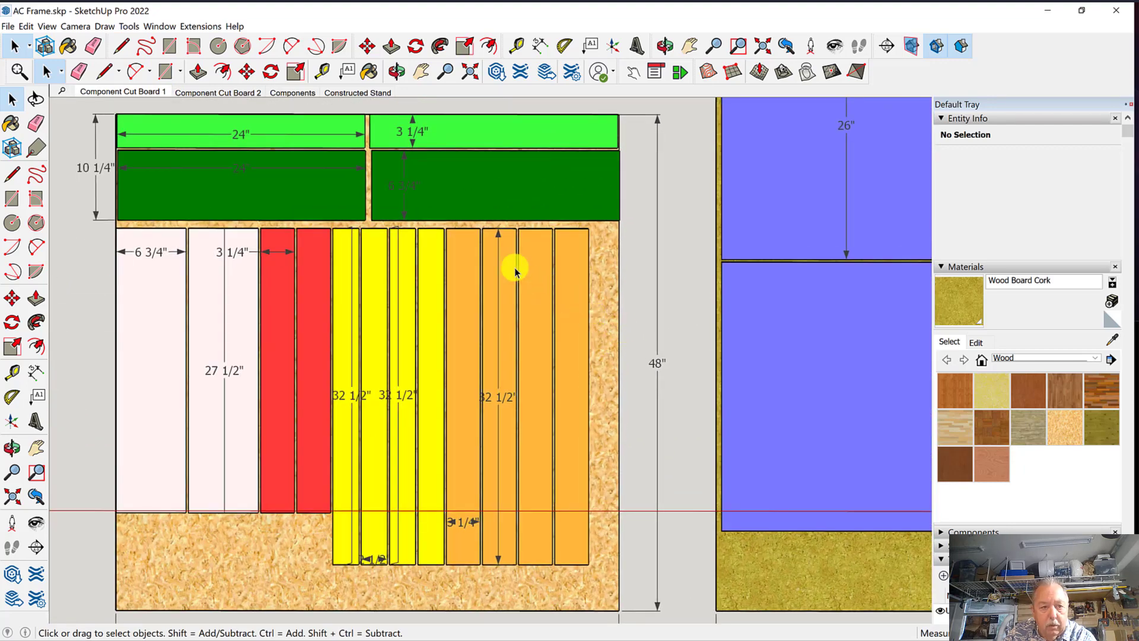
pyautogui.click(298, 96)
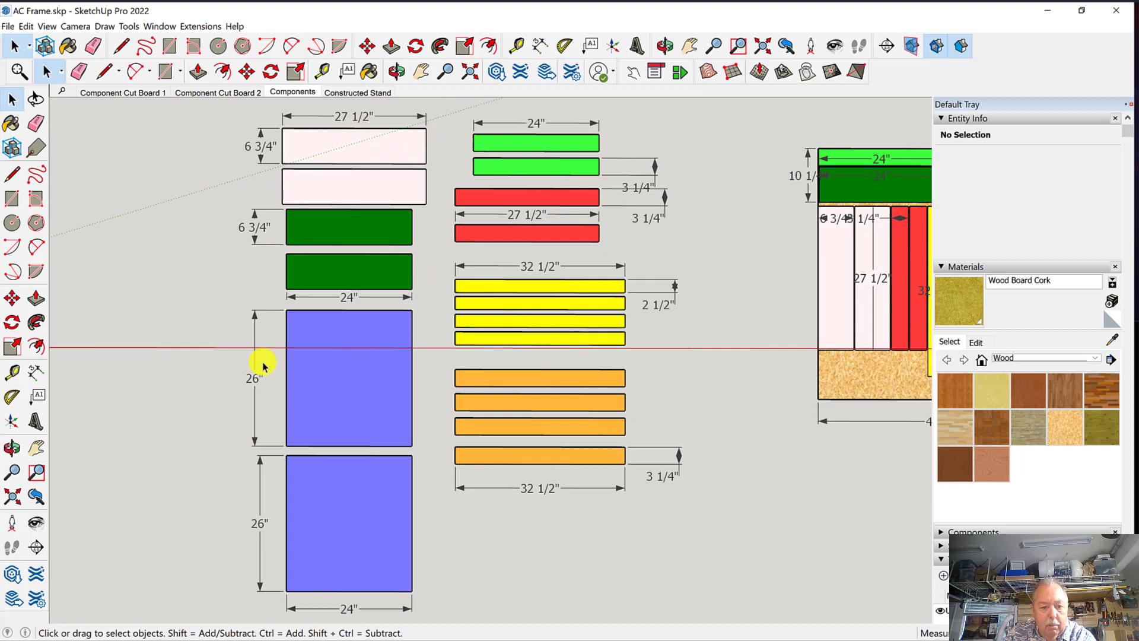
pyautogui.click(374, 95)
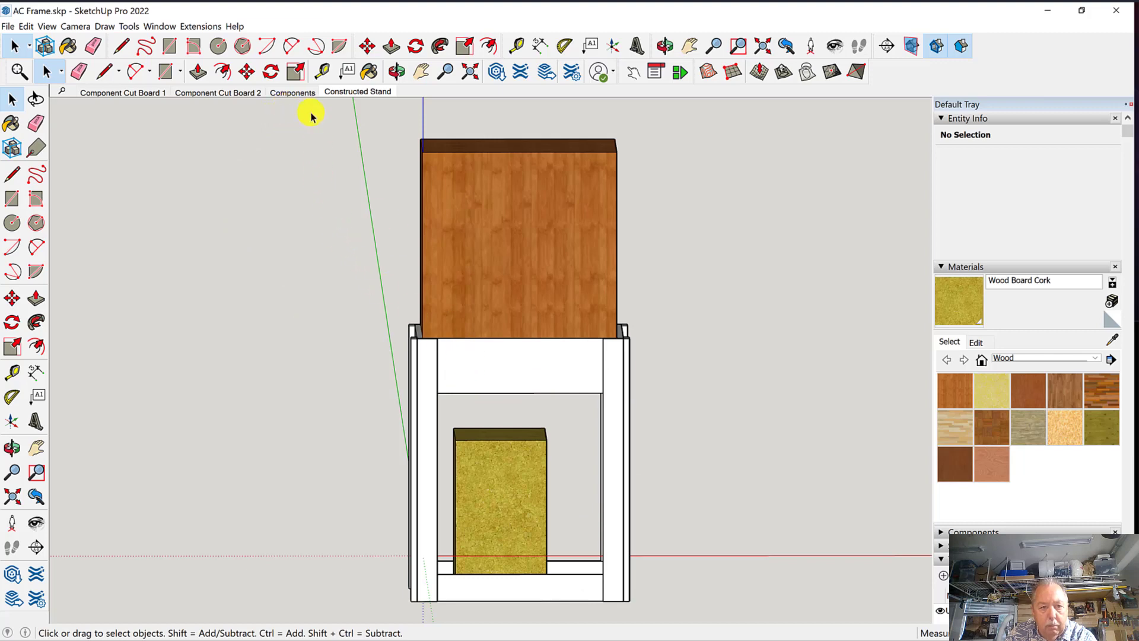
pyautogui.click(292, 92)
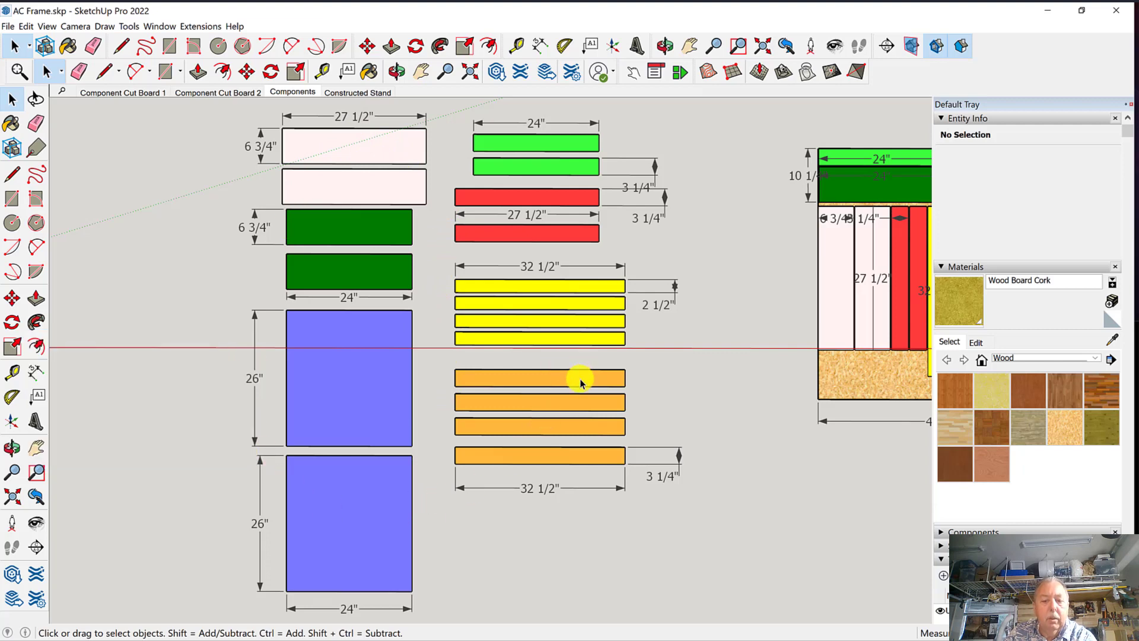
pyautogui.click(116, 93)
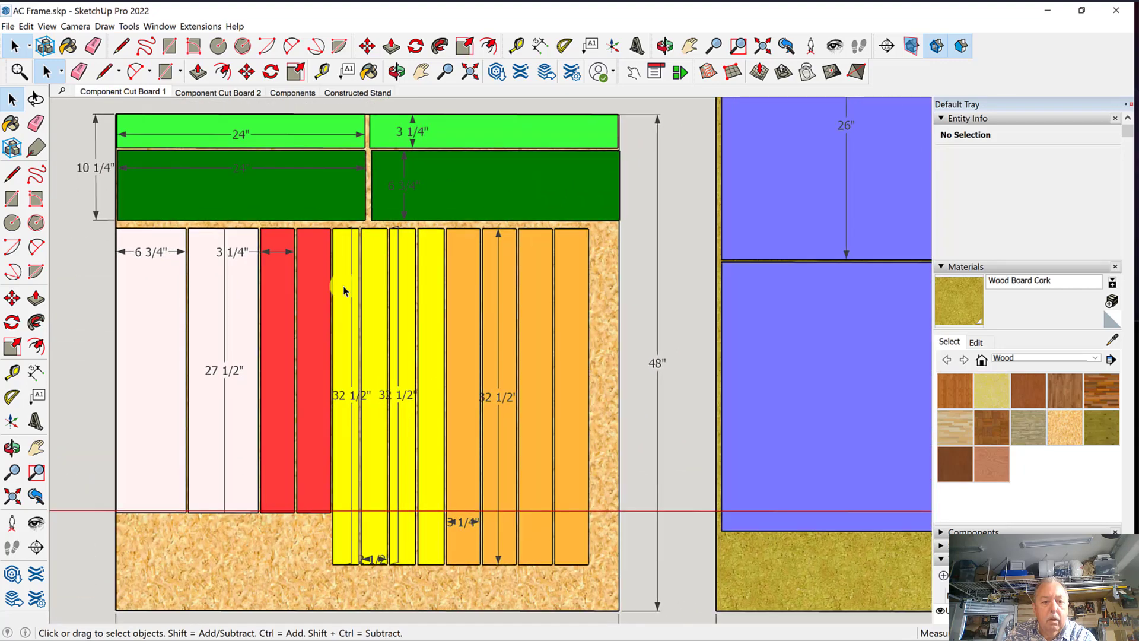
pyautogui.click(208, 92)
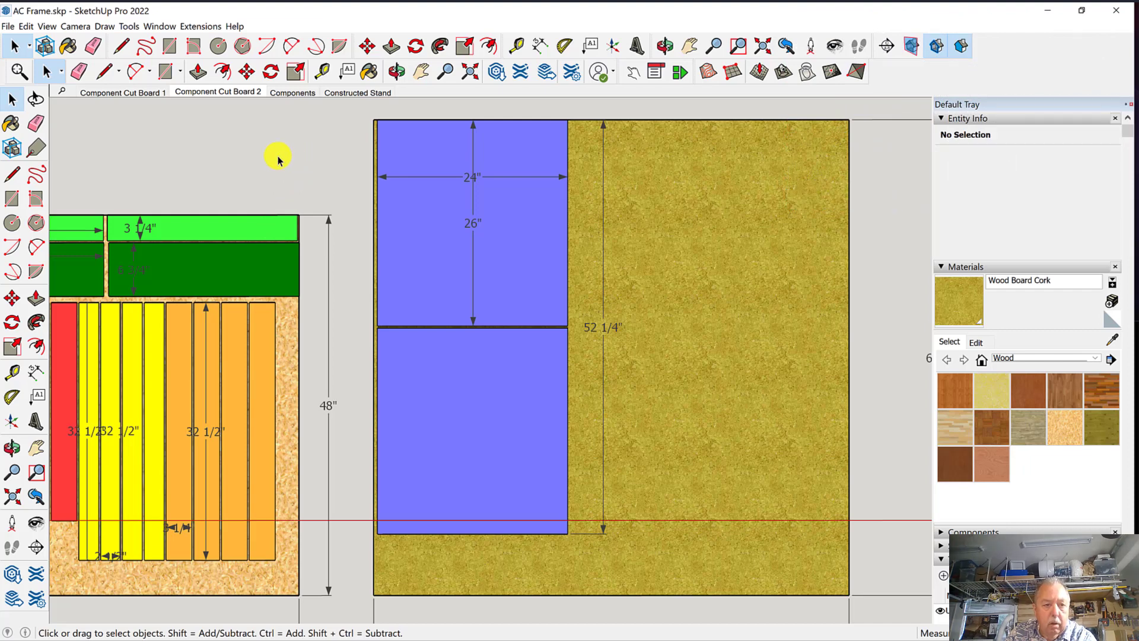
pyautogui.click(290, 94)
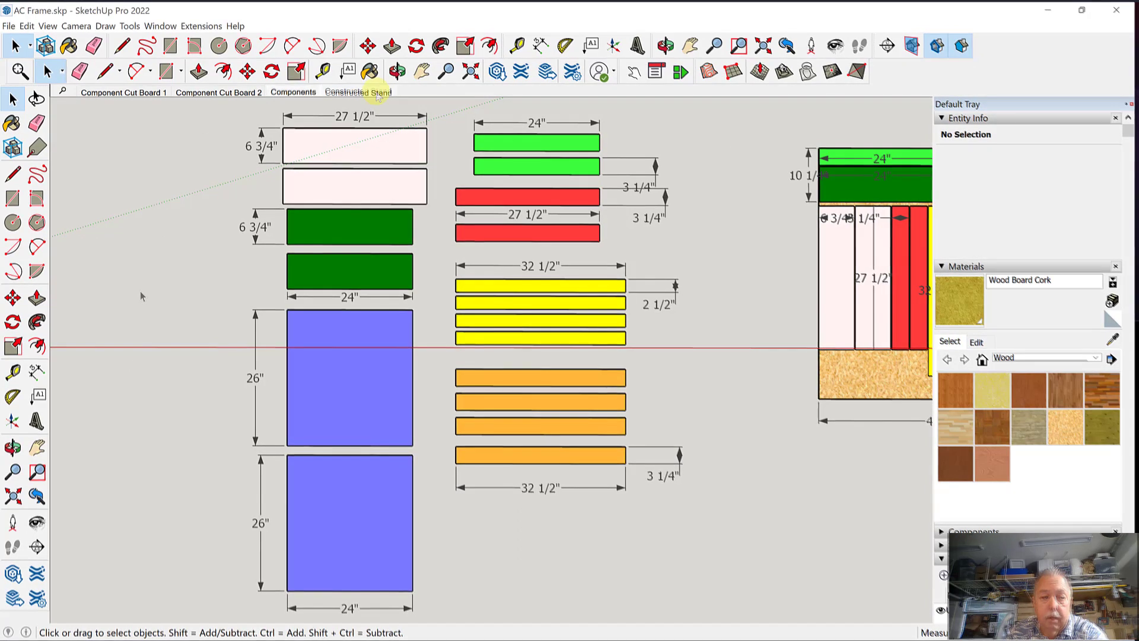
pyautogui.press('pagedown')
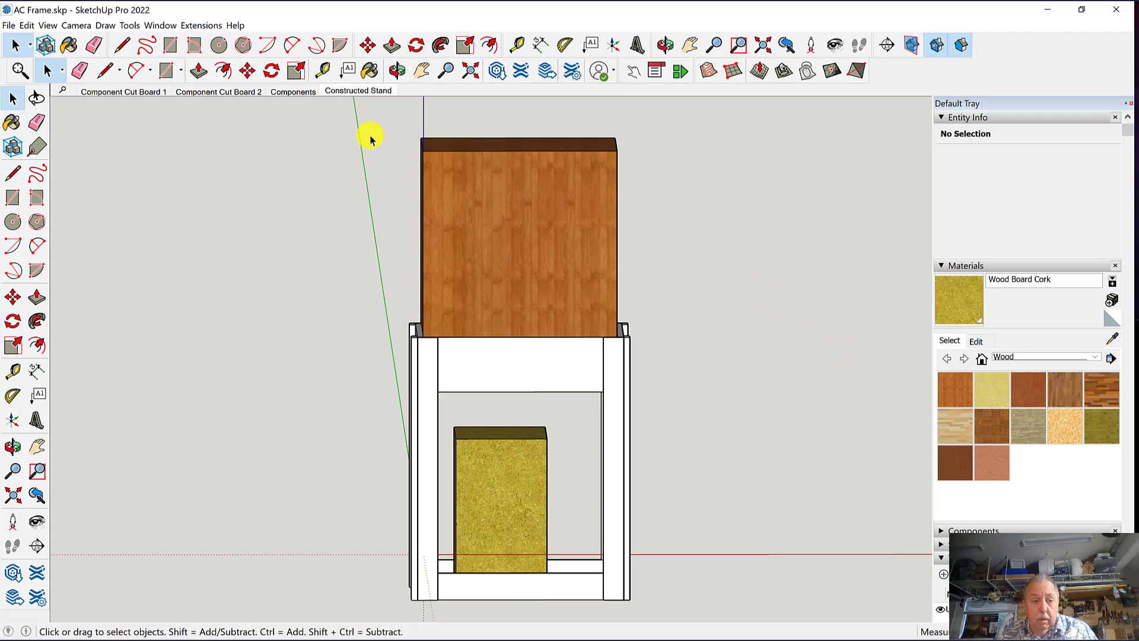
# Return to the Components scene and add a tag named Cart Components.
pyautogui.click(295, 94)
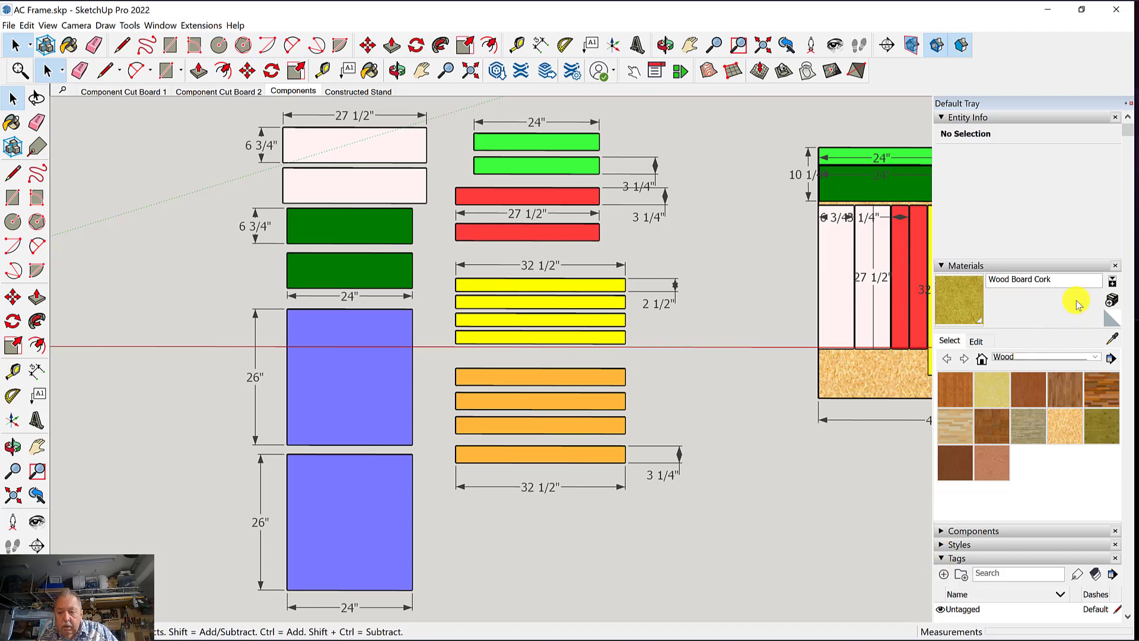
pyautogui.click(943, 267)
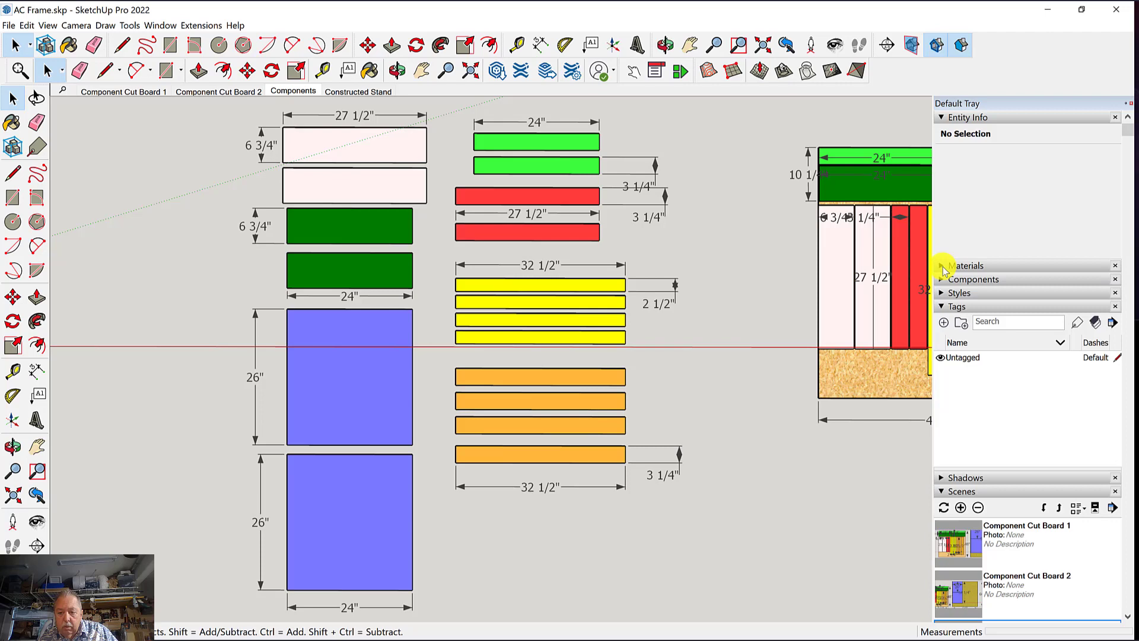
pyautogui.click(944, 324)
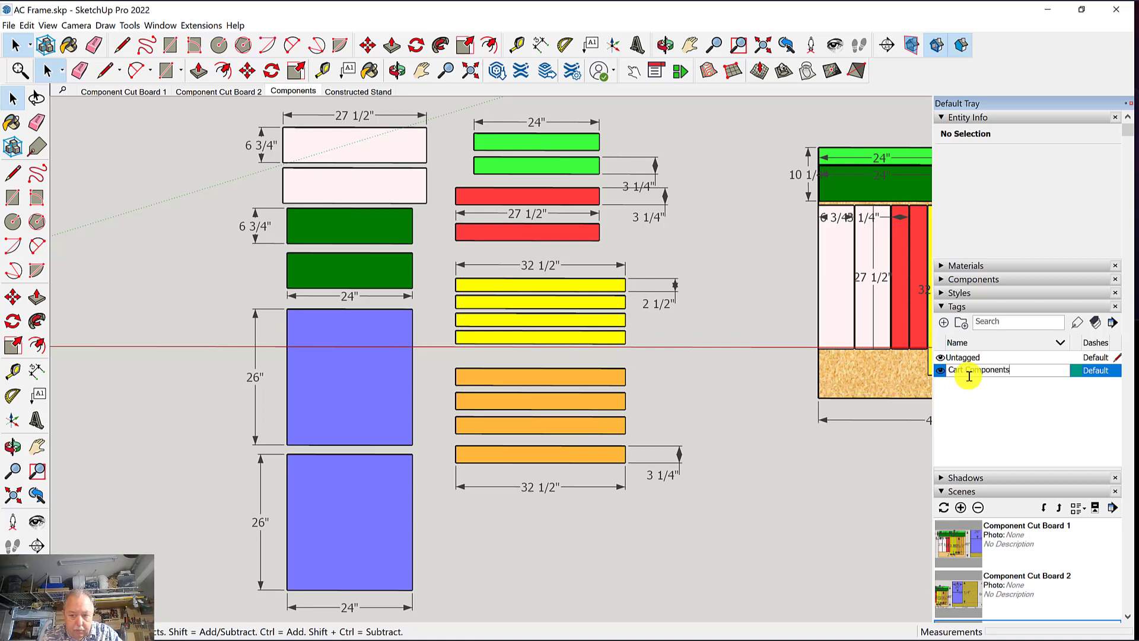
pyautogui.write('Cart Components')
pyautogui.press('Return')
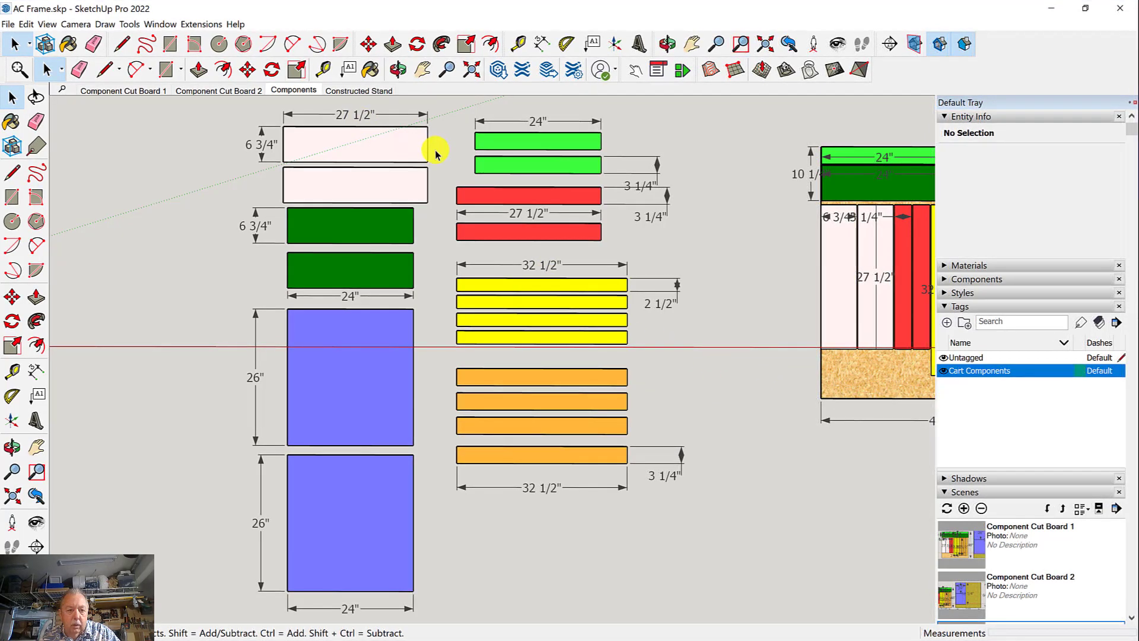
# Assign the 18 boards in the Components scene, excluding their dimensions, to the Cart Components tag and check one pink board's tag.
pyautogui.moveTo(436, 152); pyautogui.dragTo(347, 285)
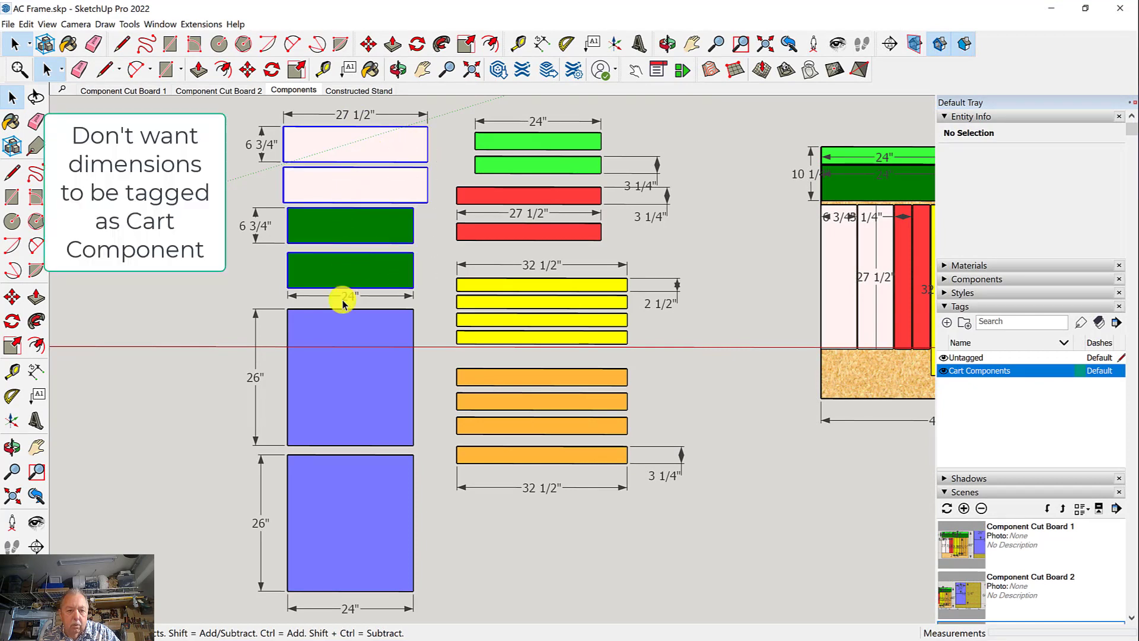
pyautogui.keyDown('shift'); pyautogui.click(330, 389); pyautogui.keyUp('shift')
pyautogui.keyDown('shift'); pyautogui.click(332, 517); pyautogui.keyUp('shift')
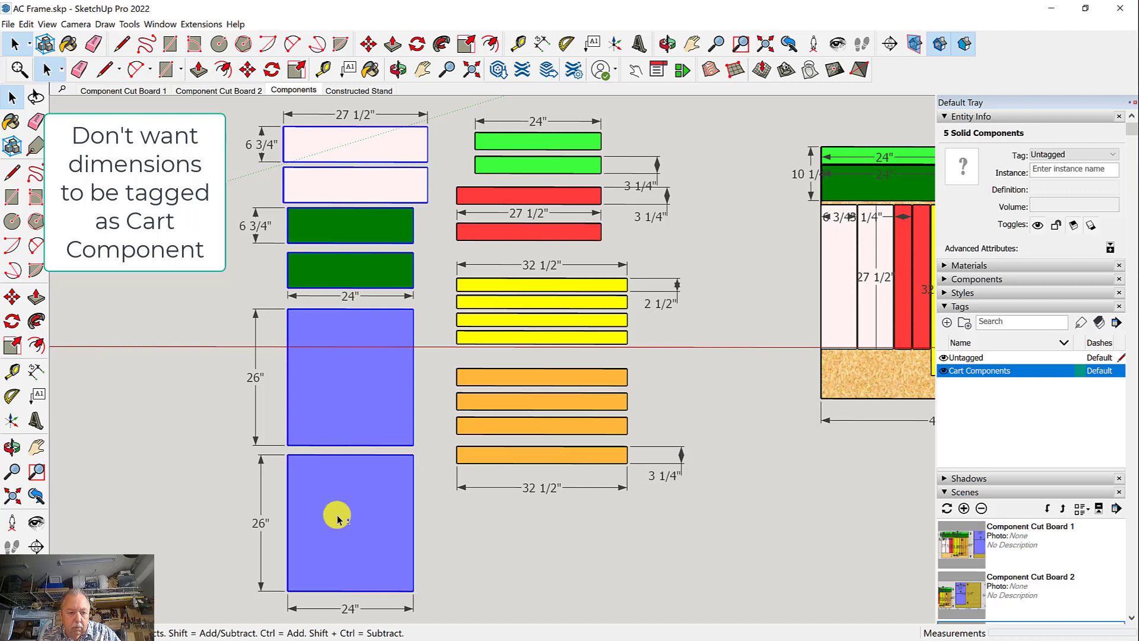
pyautogui.keyDown('shift'); pyautogui.moveTo(620, 351); pyautogui.dragTo(580, 448); pyautogui.keyUp('shift')
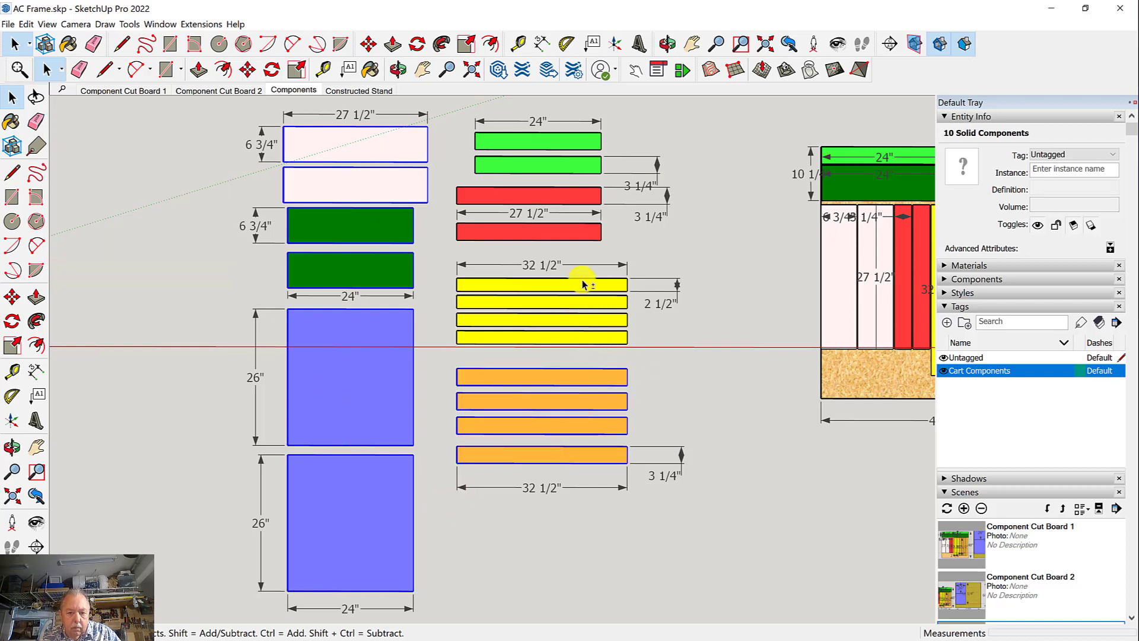
pyautogui.keyDown('shift'); pyautogui.moveTo(585, 275); pyautogui.dragTo(570, 354); pyautogui.keyUp('shift')
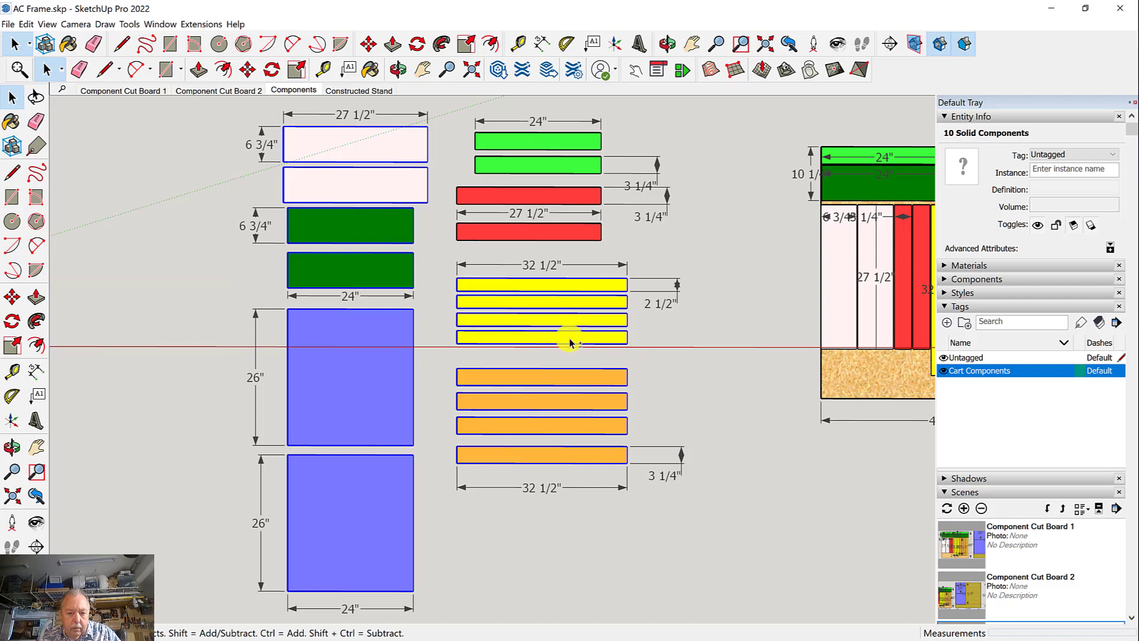
pyautogui.keyDown('shift'); pyautogui.click(573, 193); pyautogui.keyUp('shift')
pyautogui.keyDown('shift'); pyautogui.click(573, 233); pyautogui.keyUp('shift')
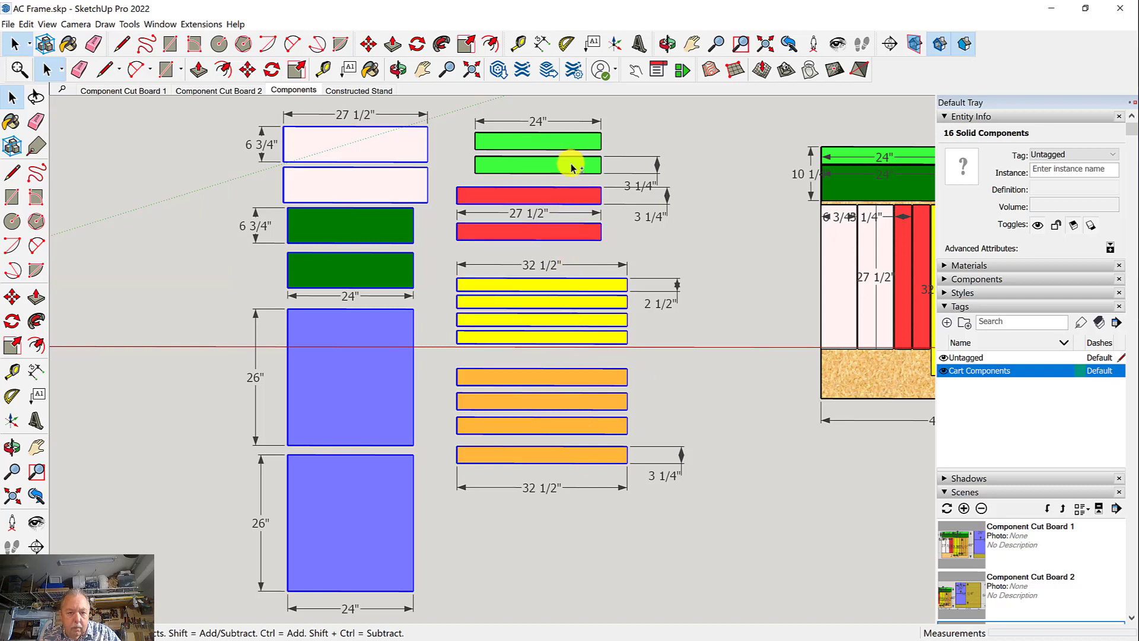
pyautogui.keyDown('shift'); pyautogui.click(571, 168); pyautogui.keyUp('shift')
pyautogui.keyDown('shift'); pyautogui.click(568, 148); pyautogui.keyUp('shift')
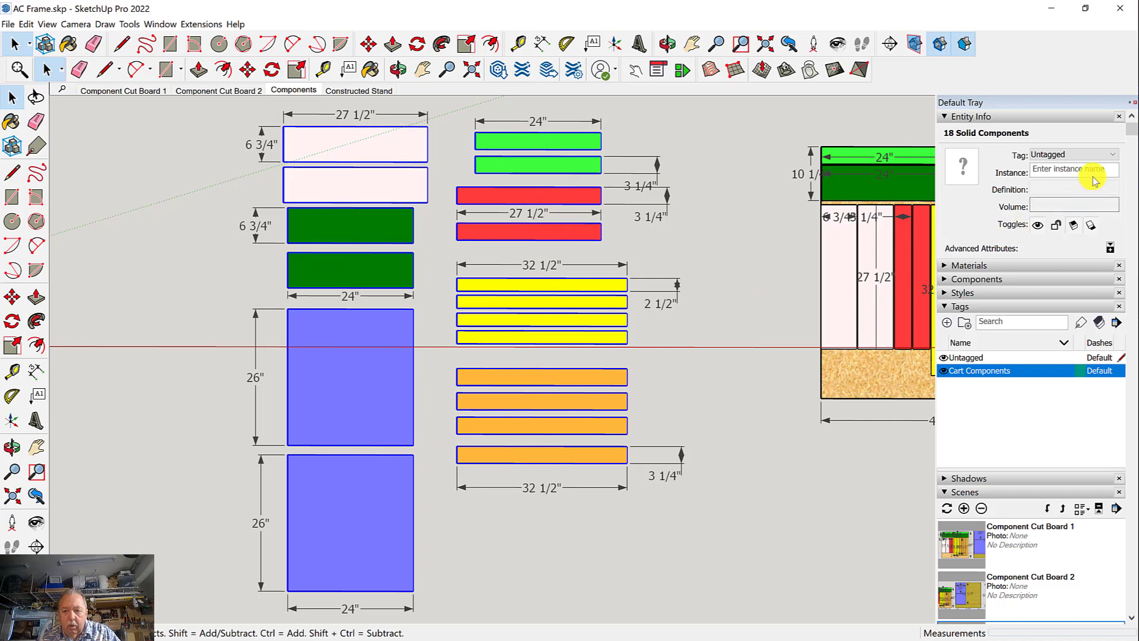
pyautogui.click(1111, 156)
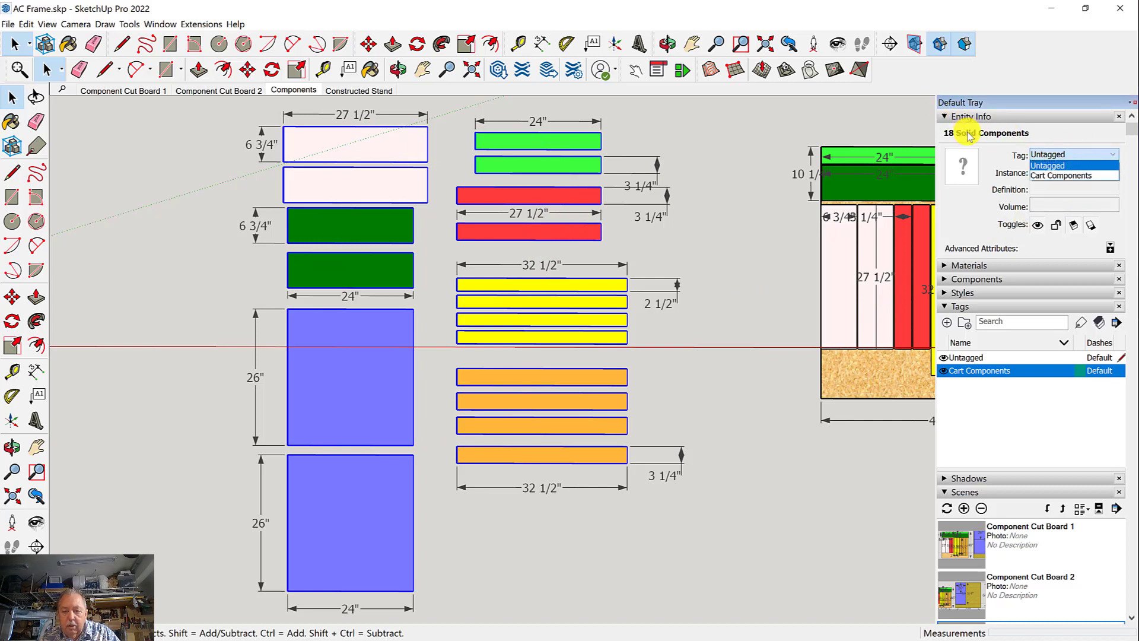
pyautogui.click(1055, 176)
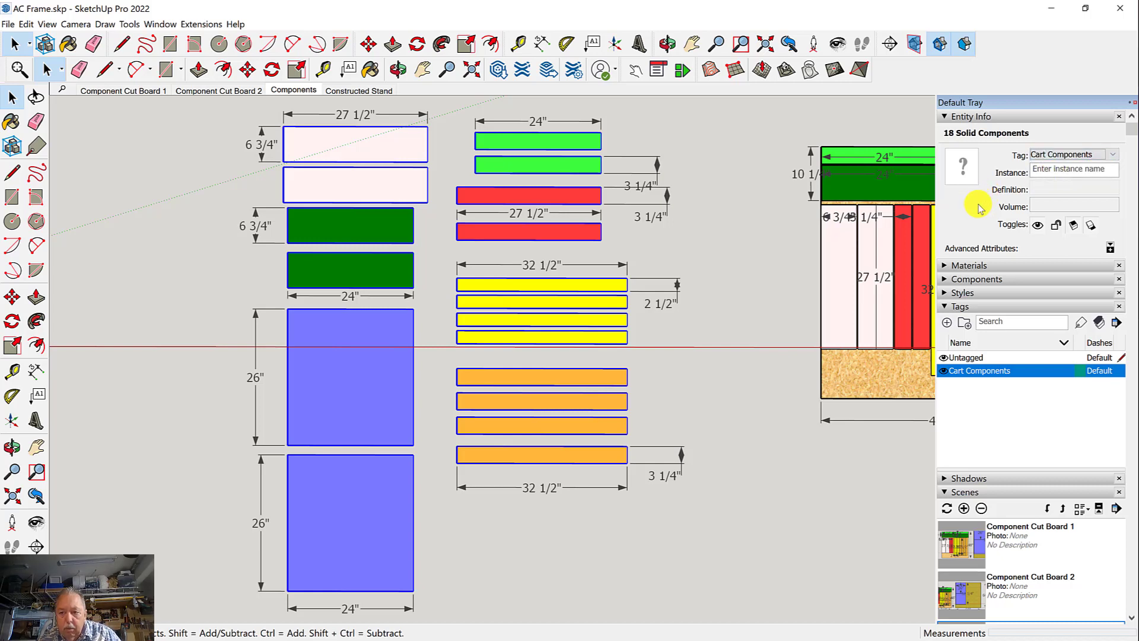
pyautogui.click(868, 511)
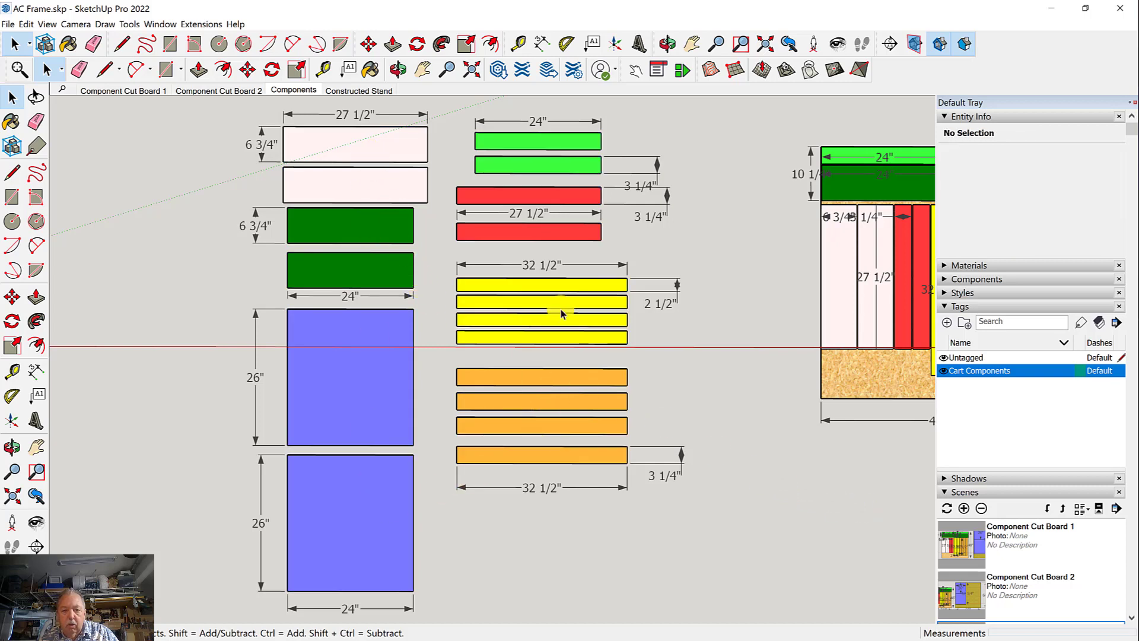
pyautogui.click(356, 145)
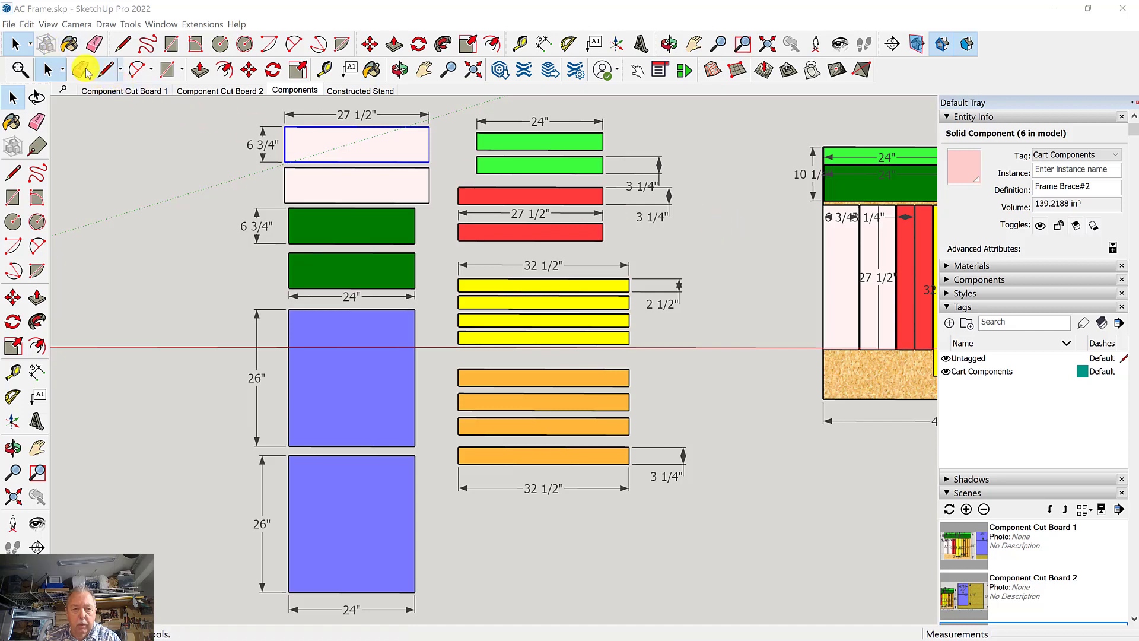
# Save the model as 2019 AC Frame.skp in SketchUp 2019 format in the AC Cart folder, and close SketchUp.
pyautogui.click(10, 24)
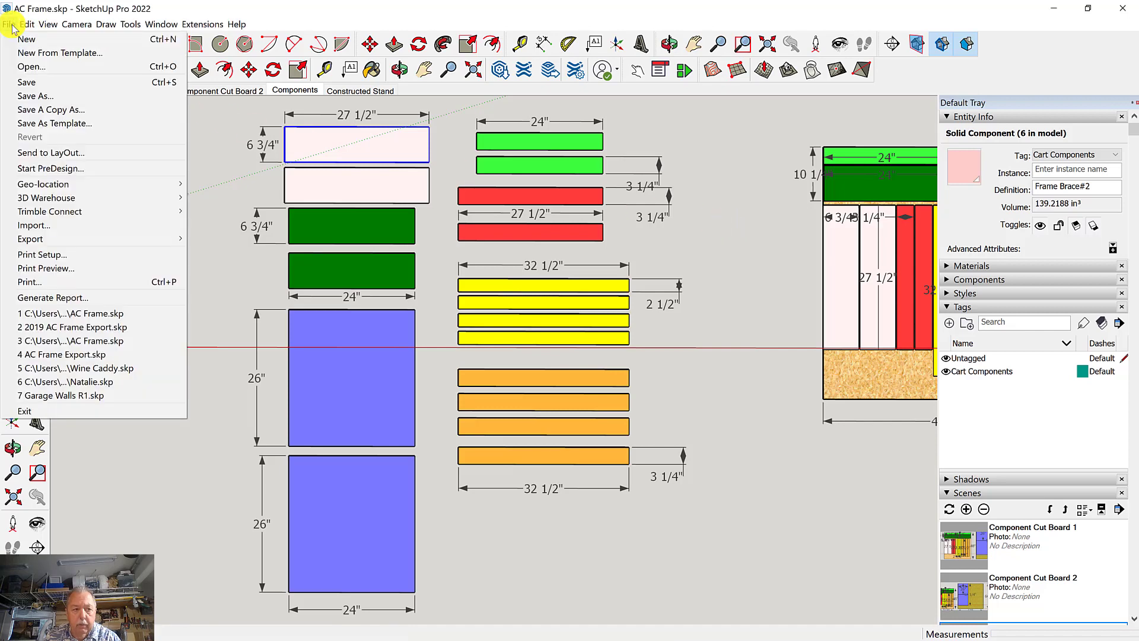
pyautogui.click(49, 96)
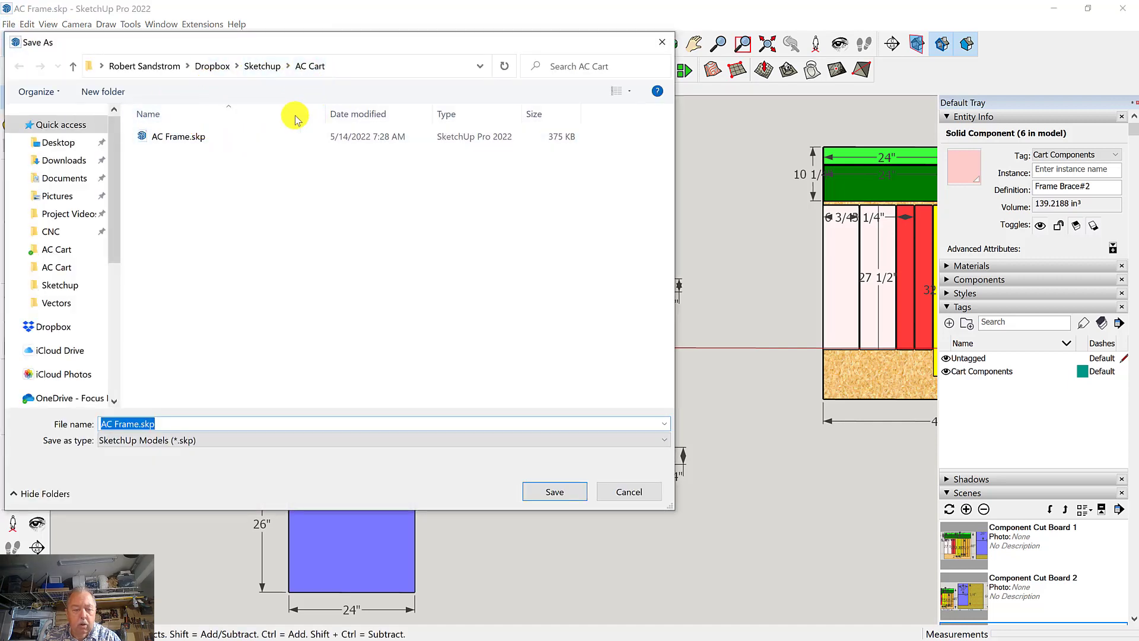
pyautogui.click(104, 424)
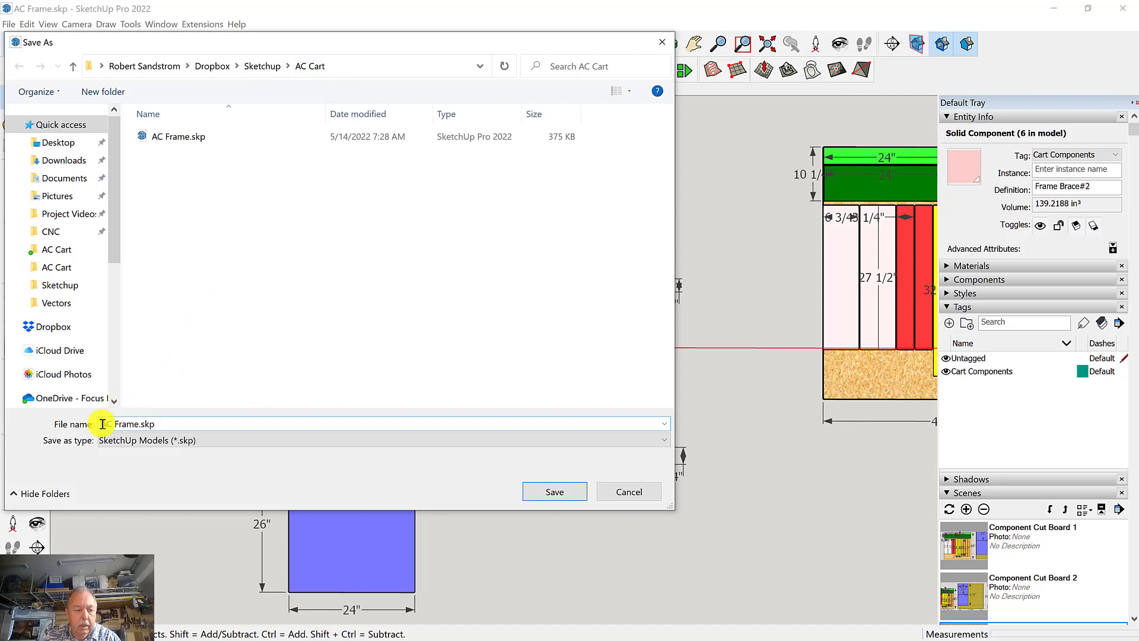
pyautogui.write('2019')
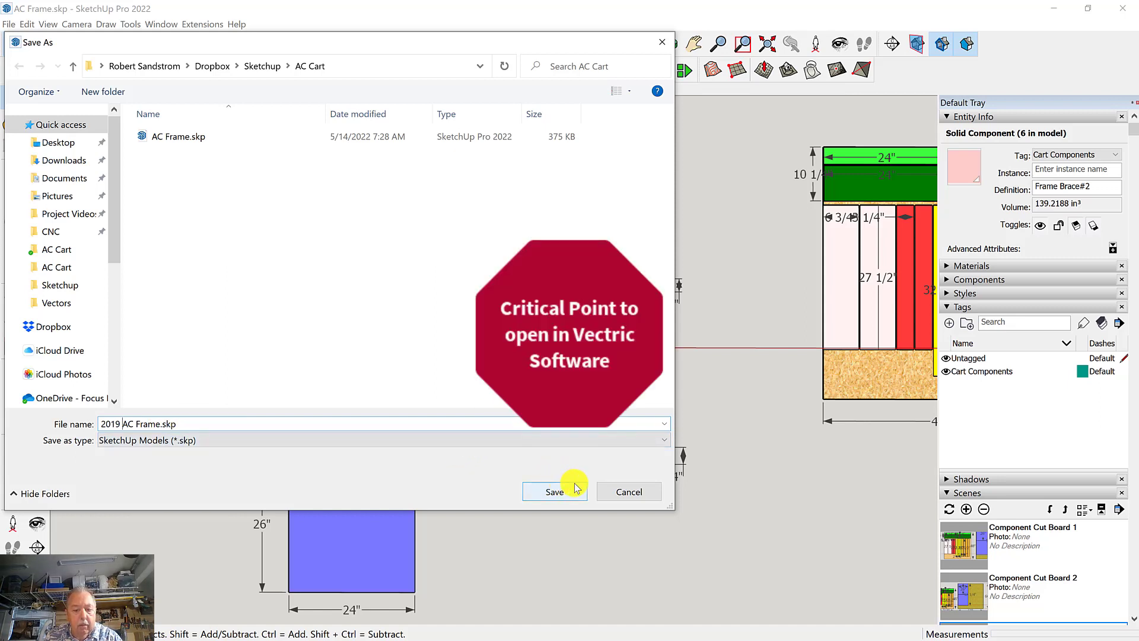
pyautogui.click(656, 440)
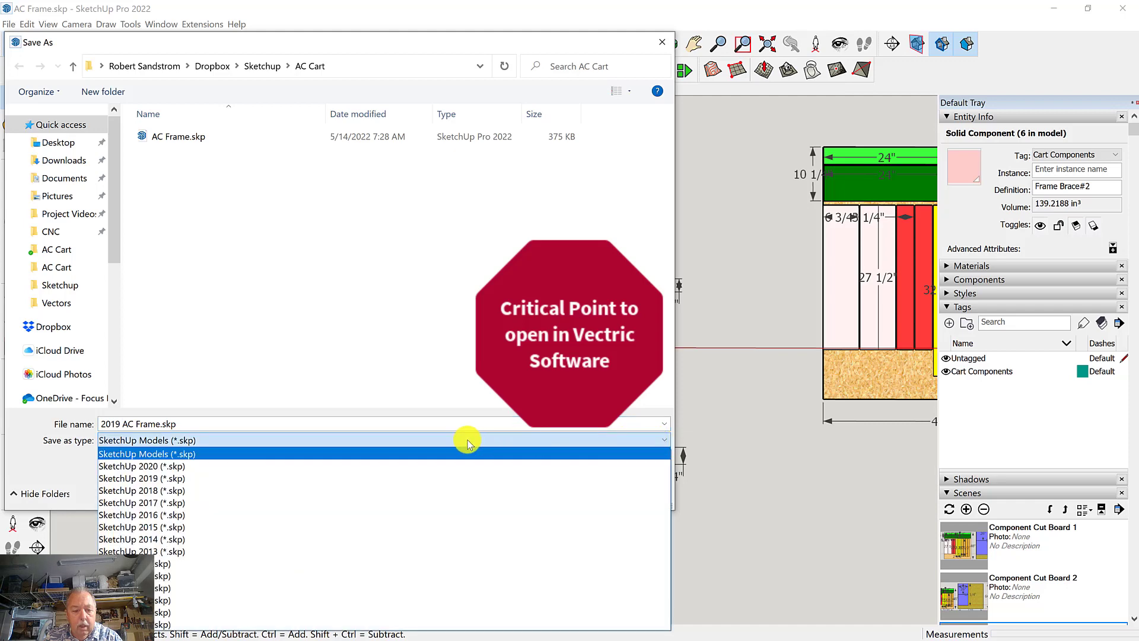
pyautogui.click(170, 481)
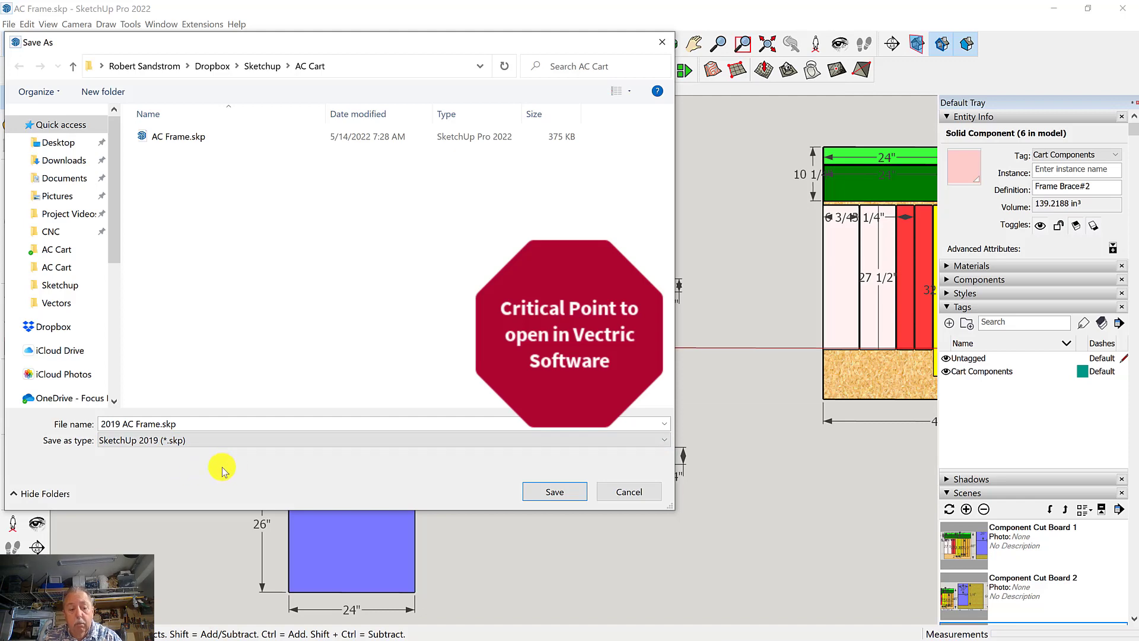
pyautogui.click(535, 491)
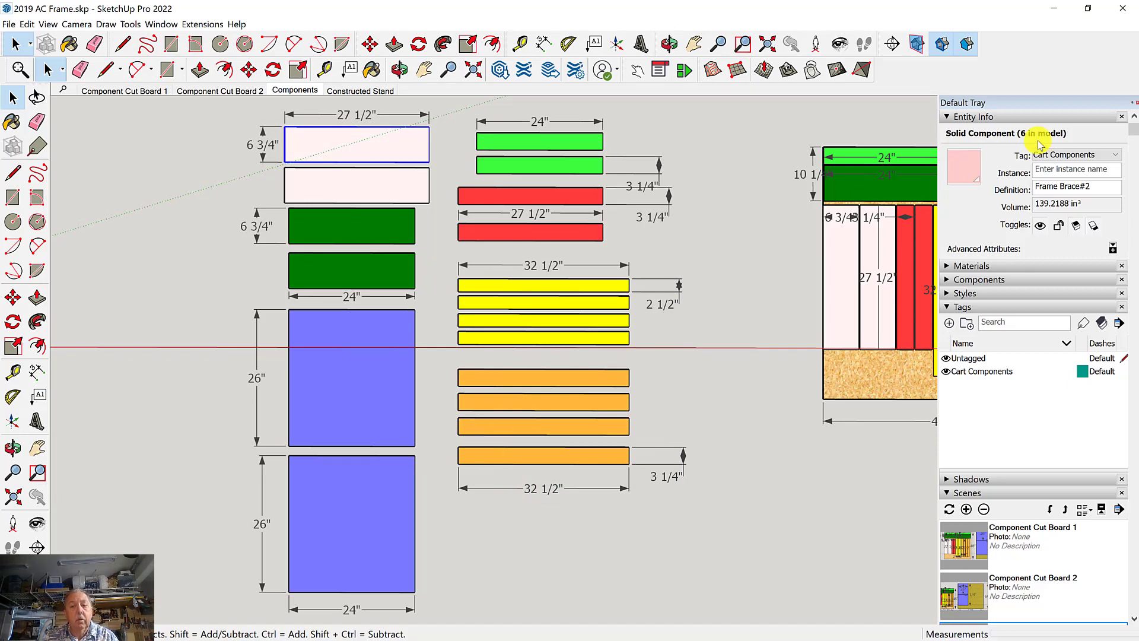
pyautogui.click(1122, 8)
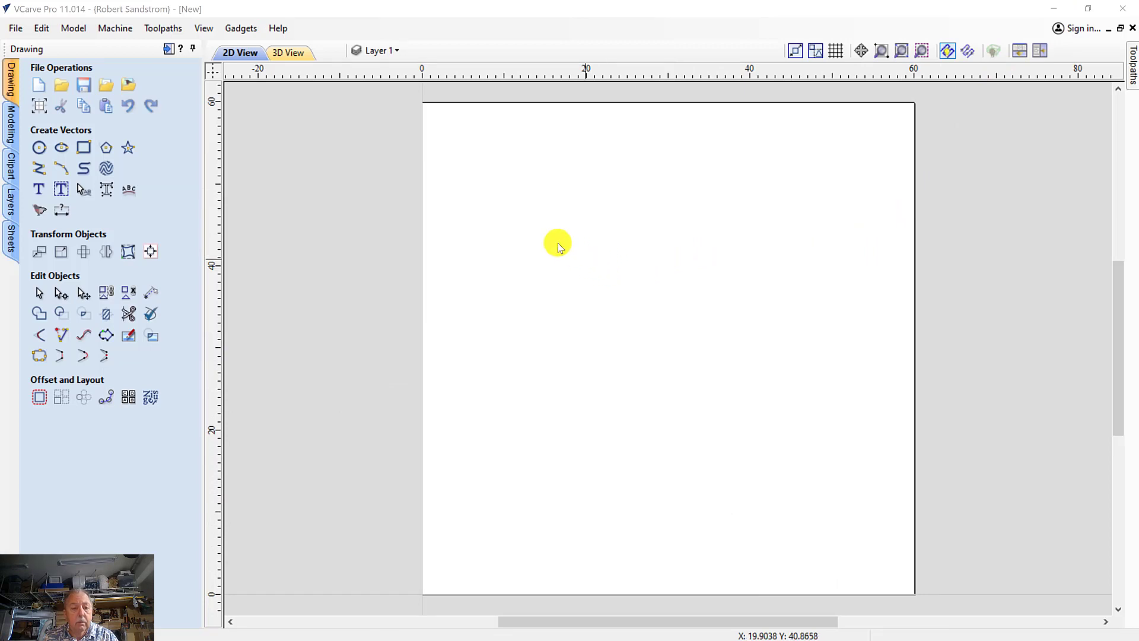
# Switch to VCarve Pro and try to import vectors from AC Frame.skp in the AC Cart folder.
pyautogui.click(108, 89)
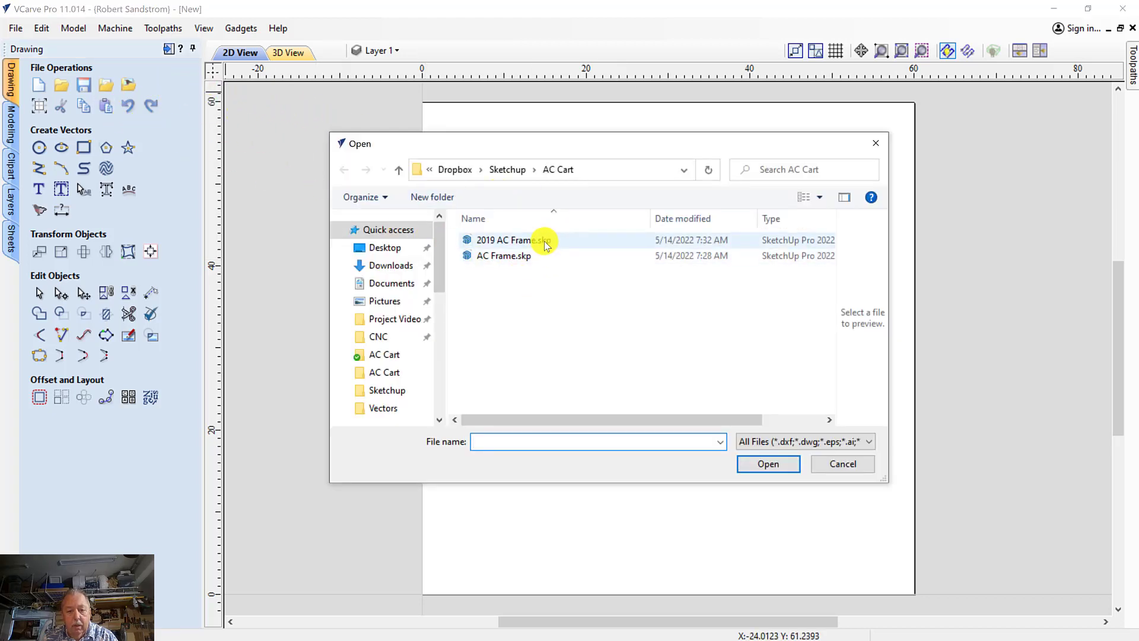
pyautogui.click(526, 257)
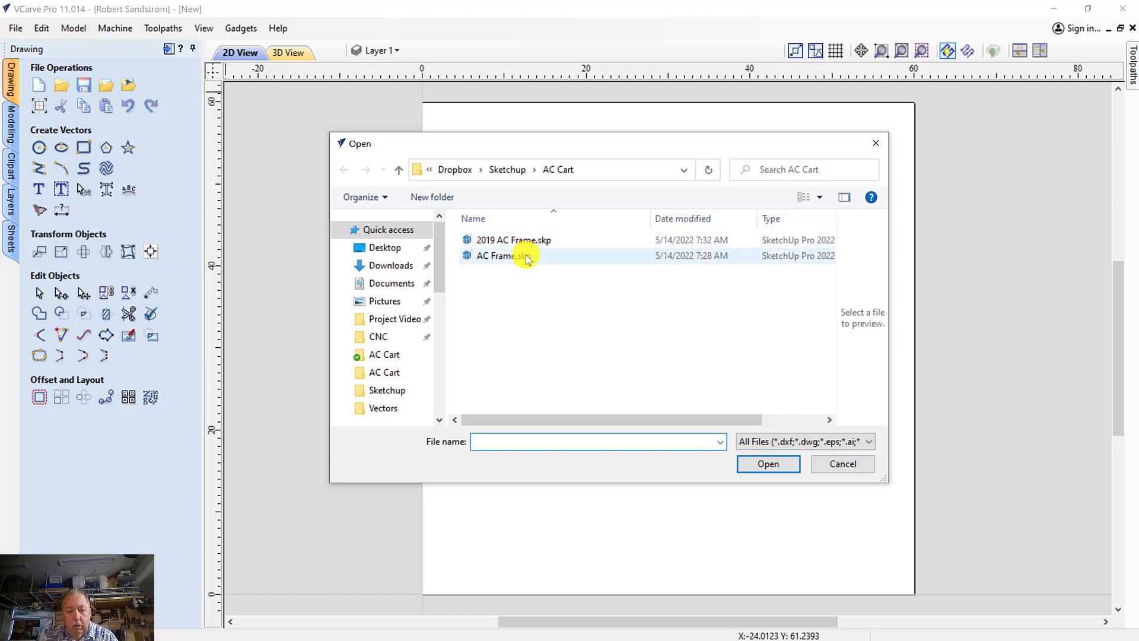
pyautogui.click(769, 464)
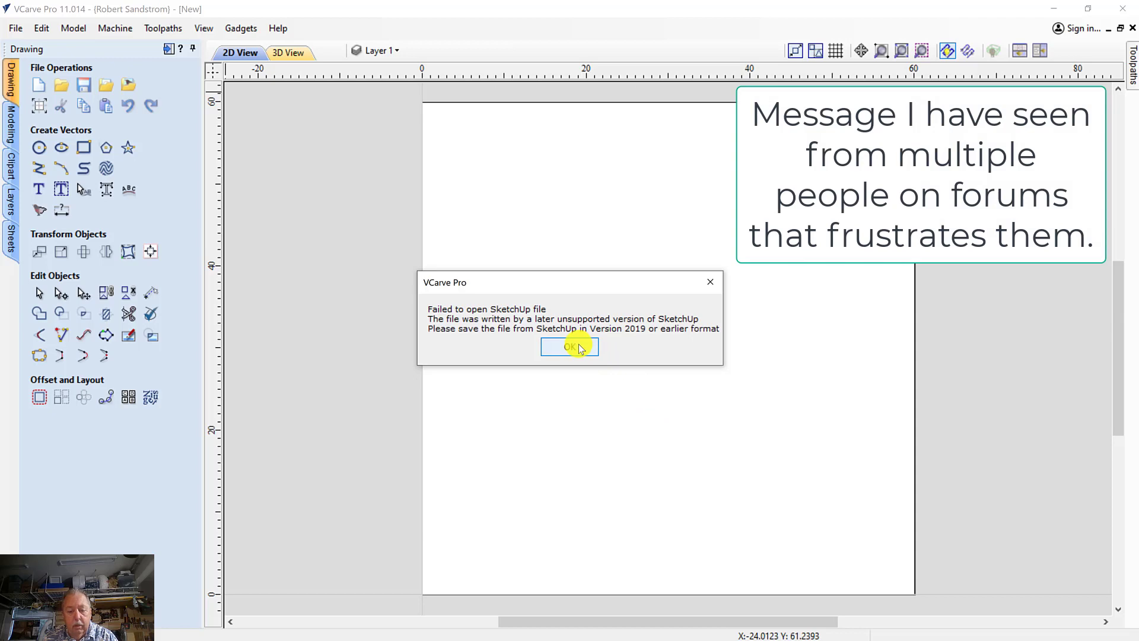
pyautogui.click(580, 348)
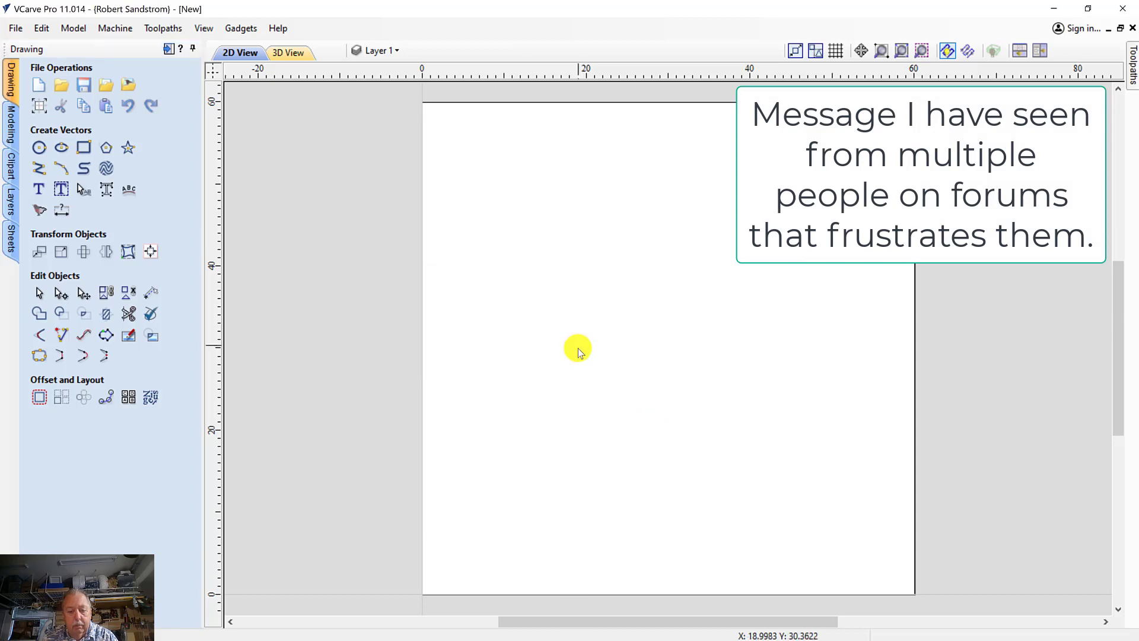
# Open 2019 AC Frame.skp for vector import, turning off circle creation for polygons and refitting arcs to boundaries.
pyautogui.click(104, 86)
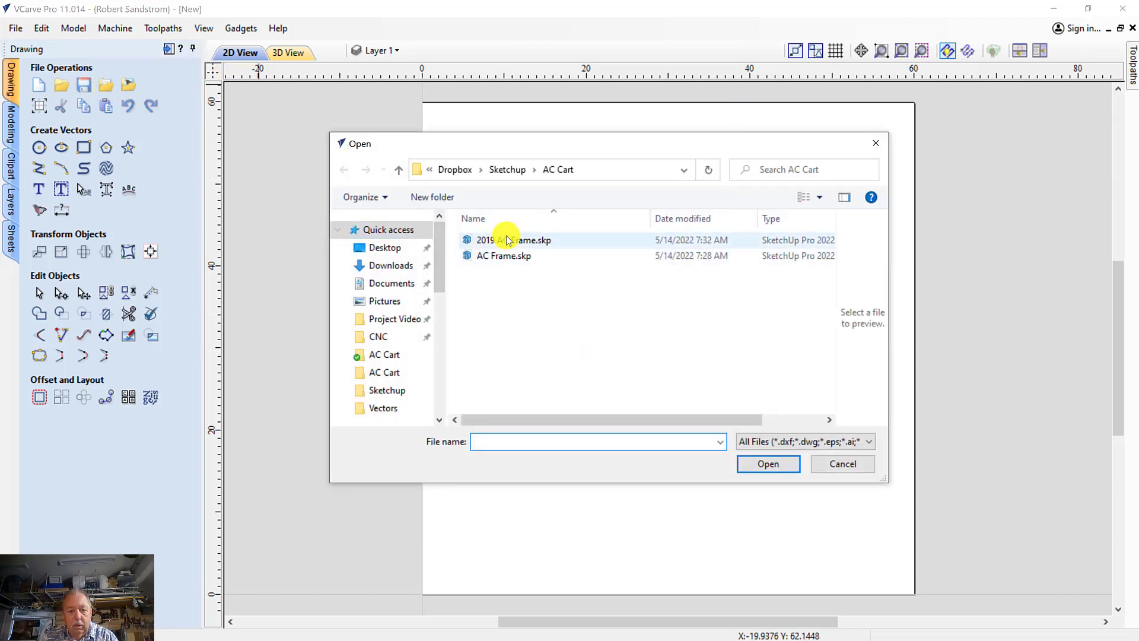
pyautogui.click(508, 240)
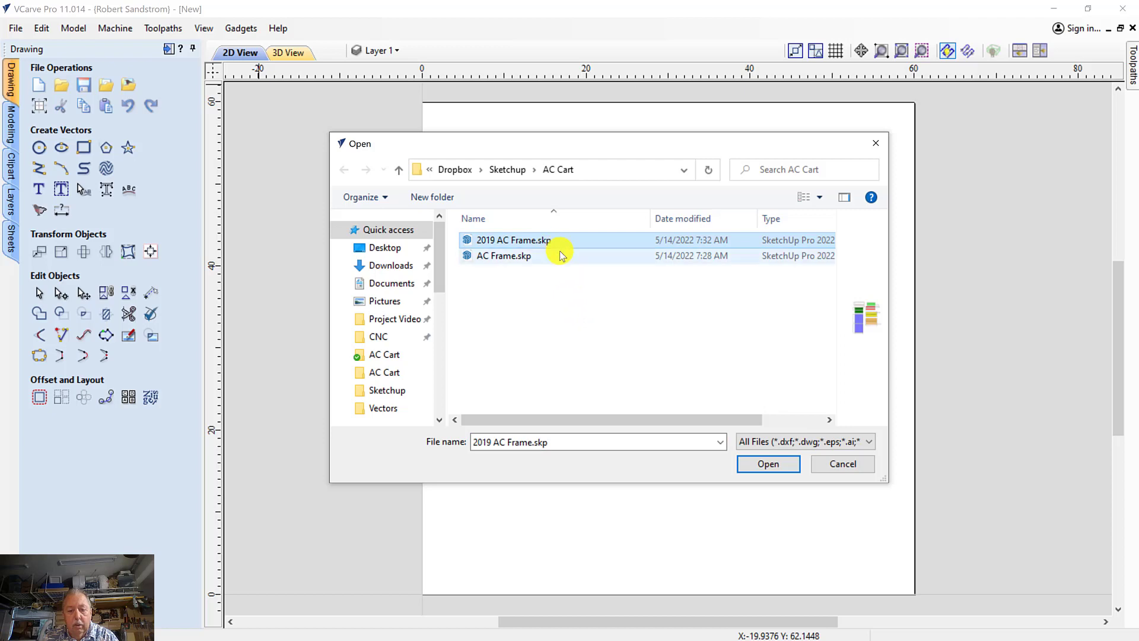
pyautogui.click(755, 462)
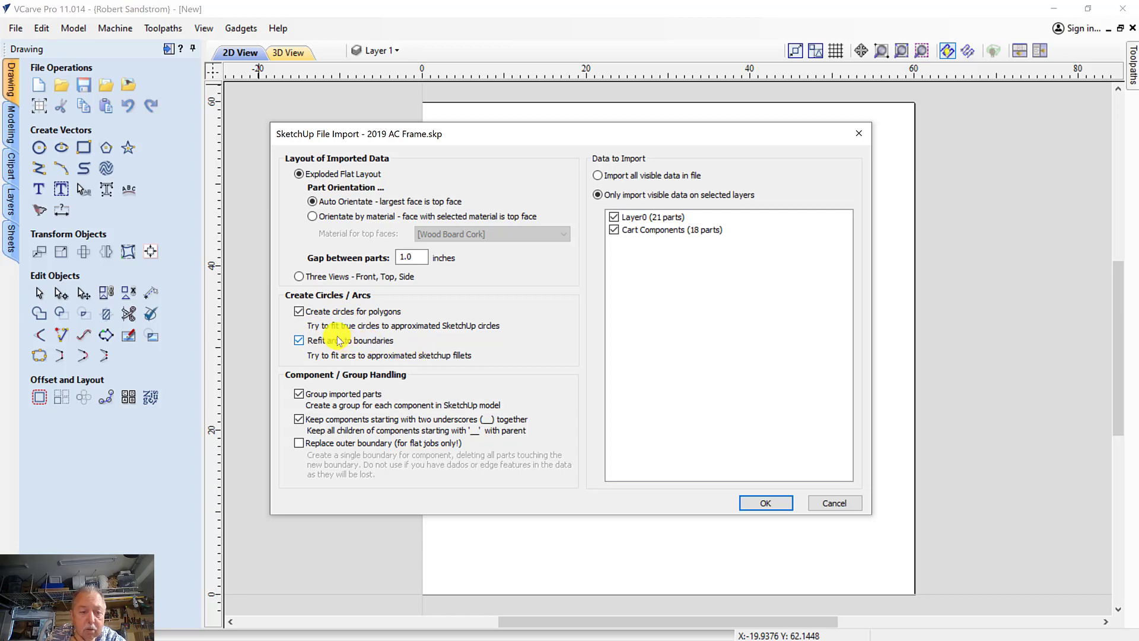
pyautogui.click(300, 312)
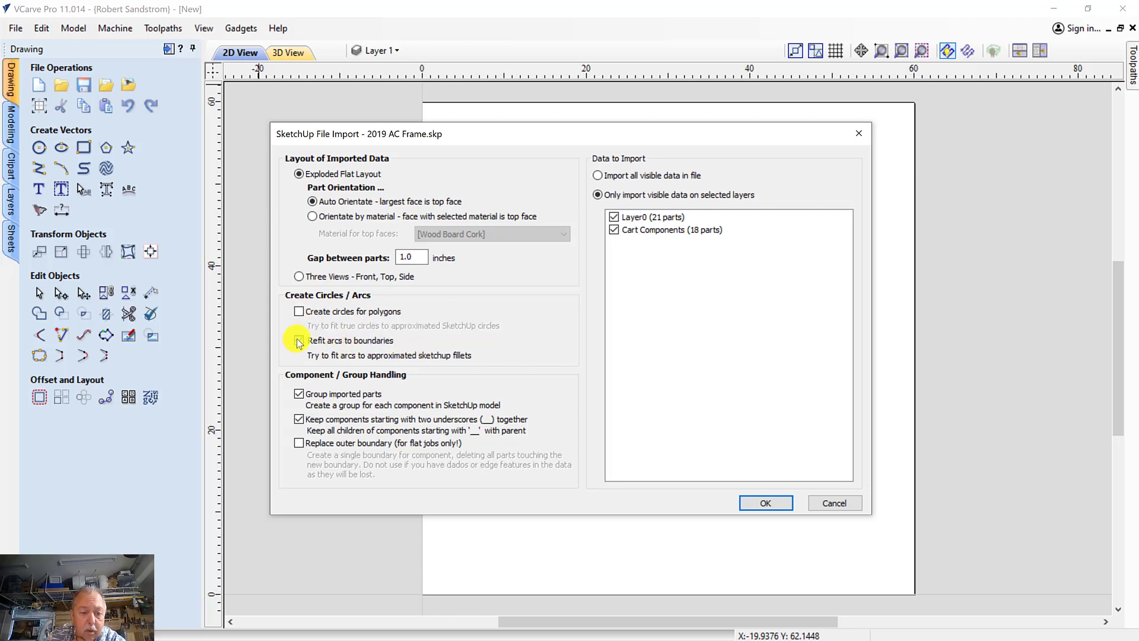
pyautogui.click(299, 341)
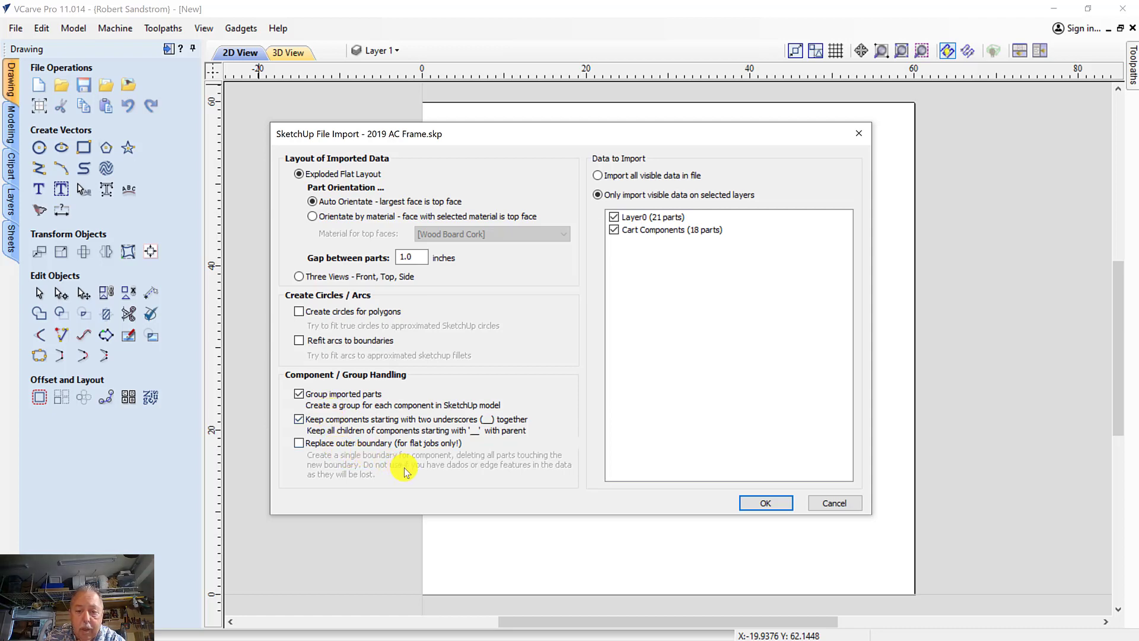
# Restrict the import to visible data on the Cart Components layer, excluding Layer0, and import the parts.
pyautogui.click(599, 175)
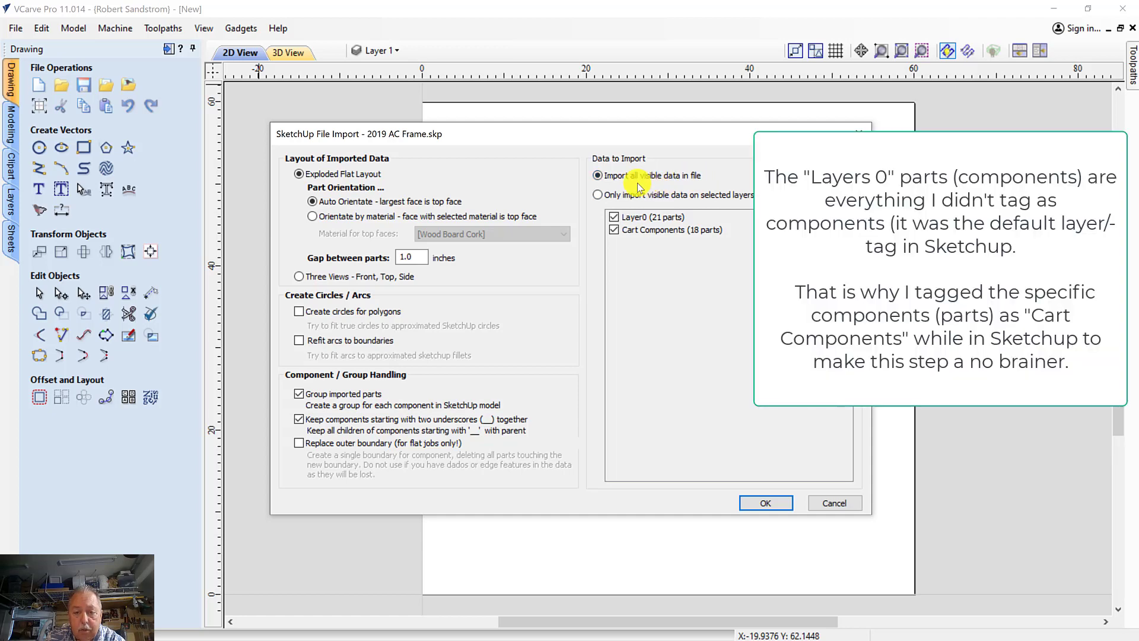
pyautogui.click(599, 196)
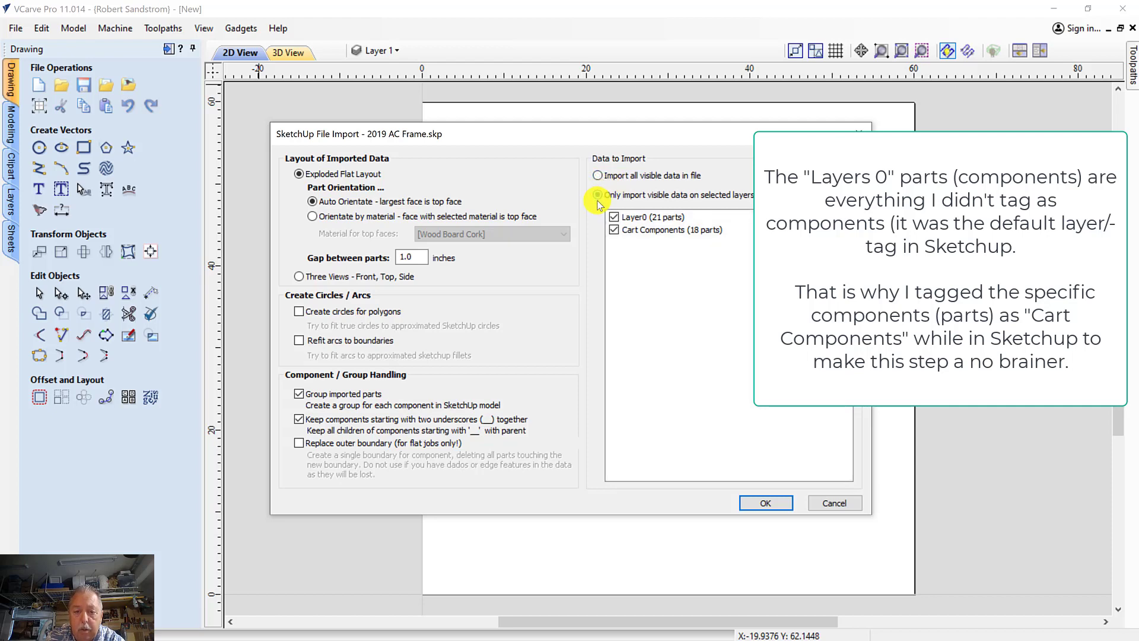
pyautogui.click(614, 230)
pyautogui.click(615, 229)
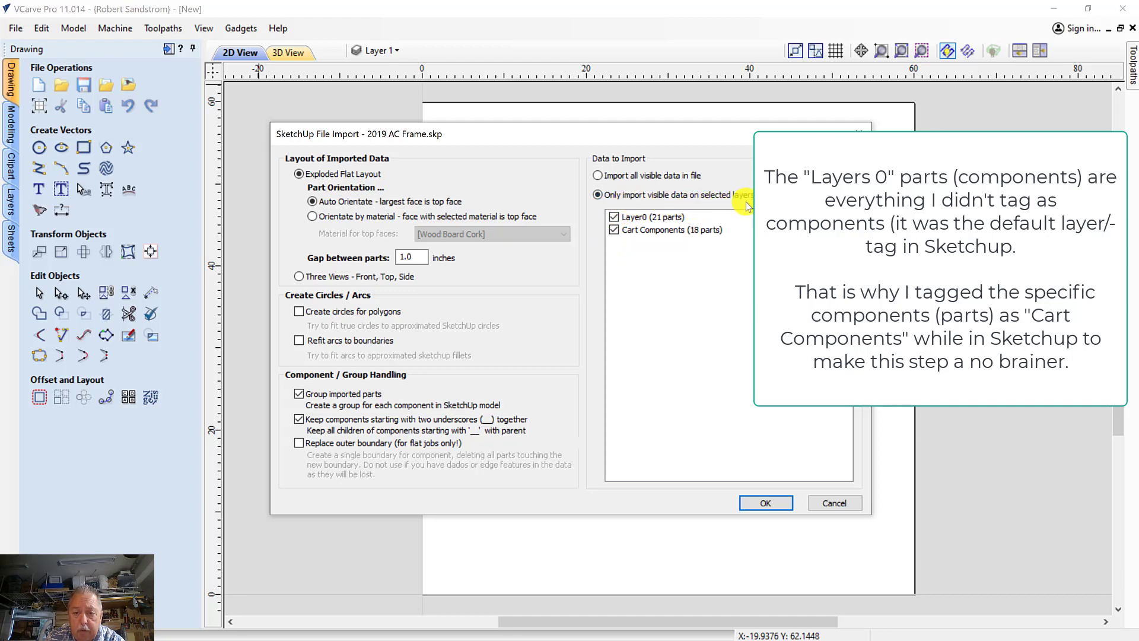
pyautogui.click(615, 218)
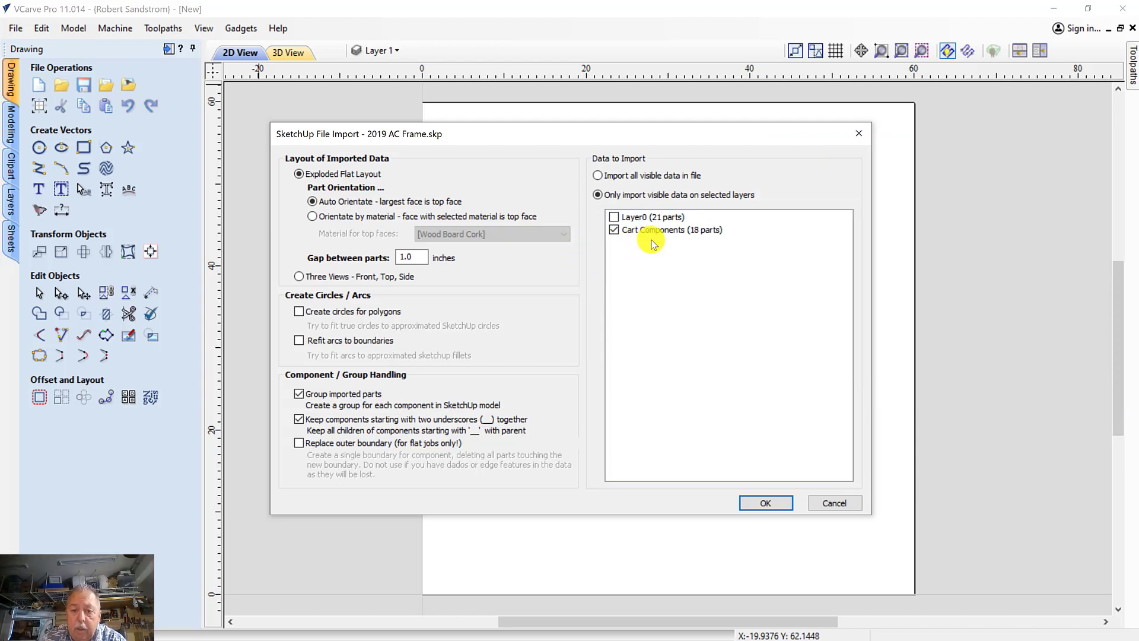
pyautogui.click(766, 504)
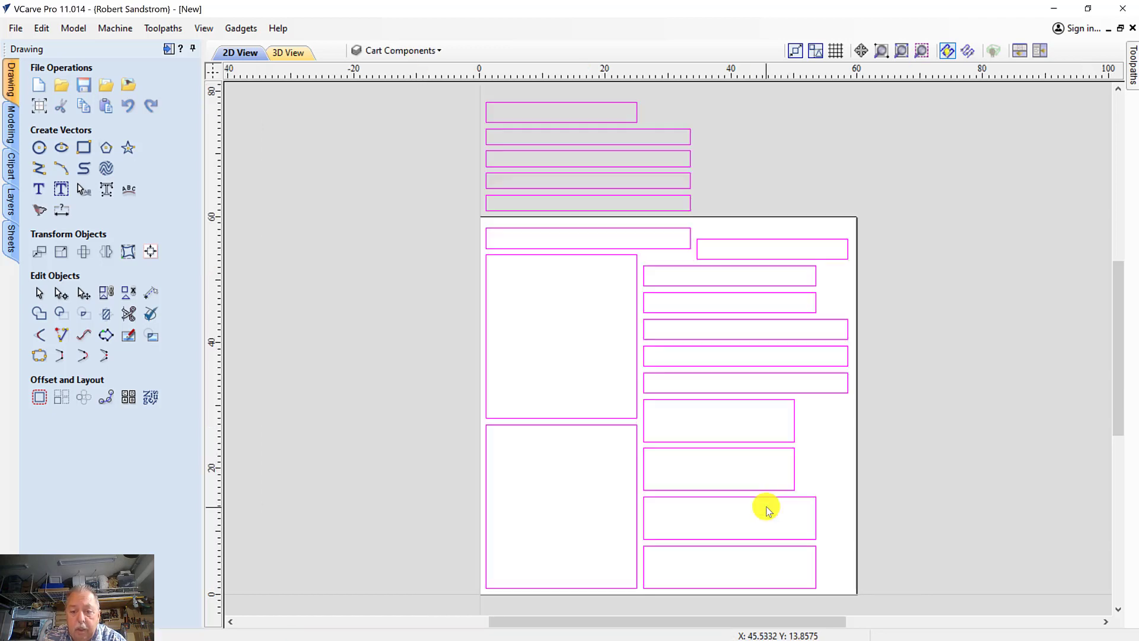
# Start nesting the imported cart parts with a clearance of 0.0 inches.
pyautogui.scroll(-2, 928, 365)
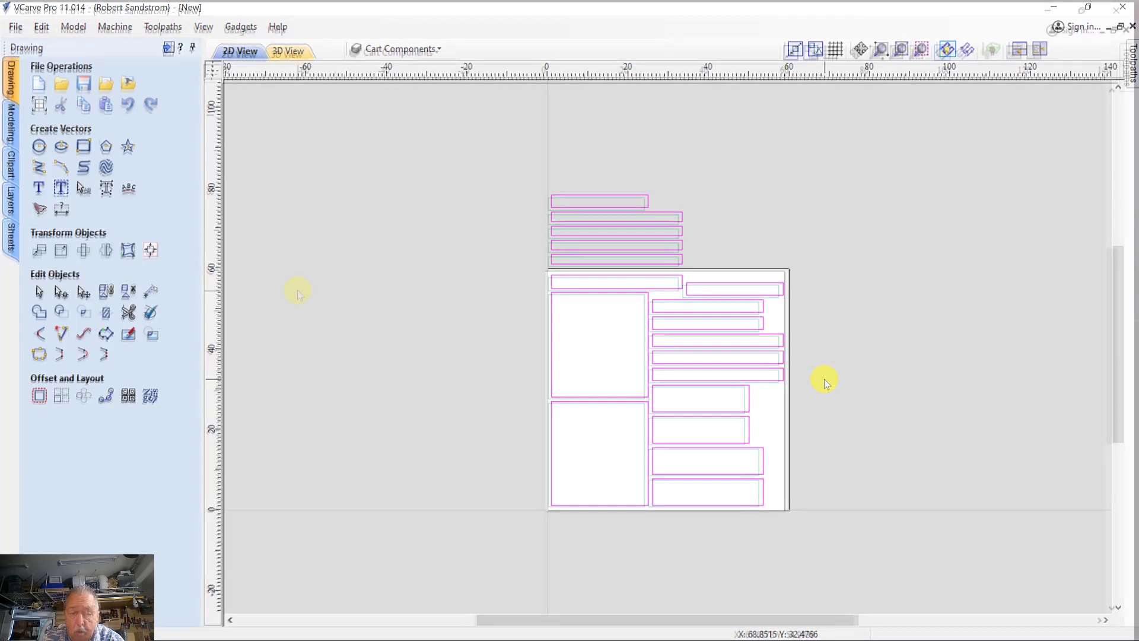
pyautogui.click(445, 261)
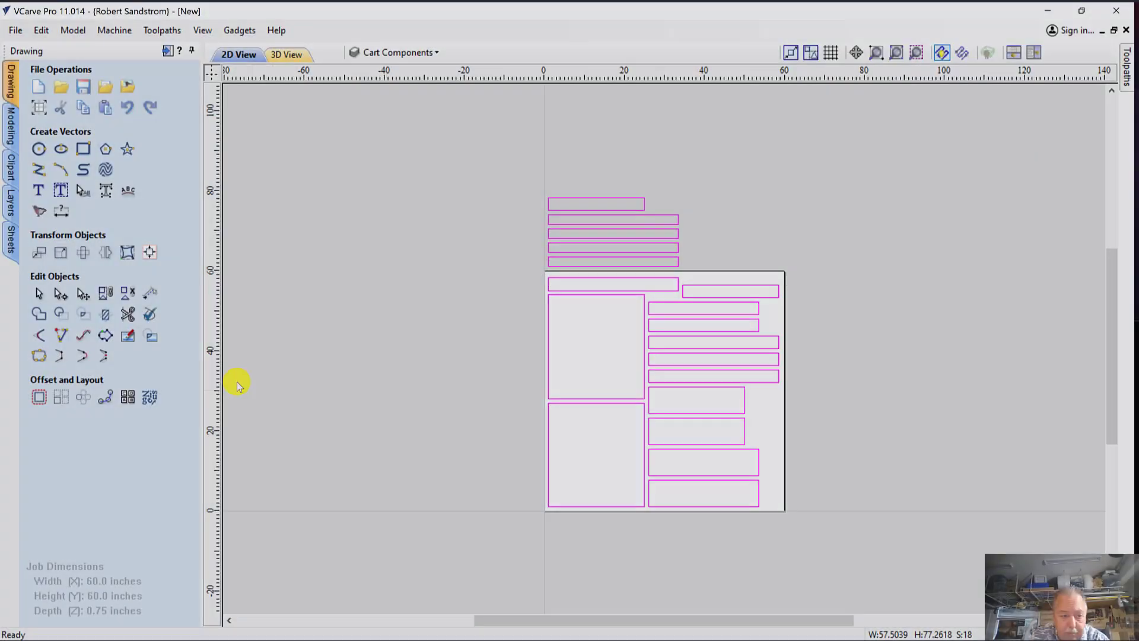
pyautogui.click(149, 396)
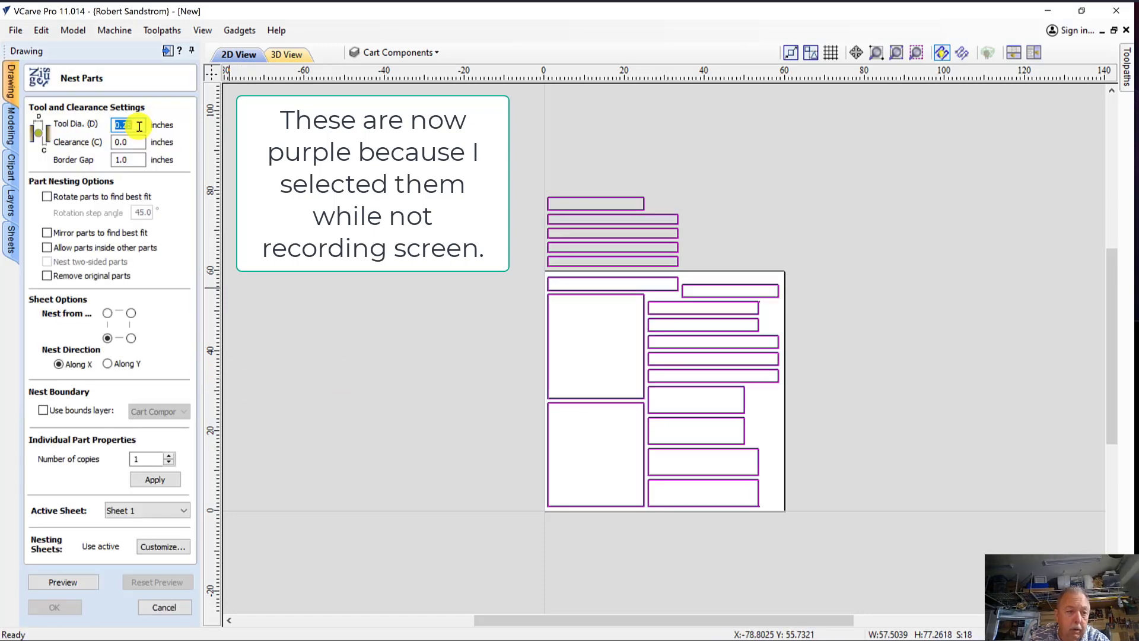
pyautogui.doubleClick(131, 142)
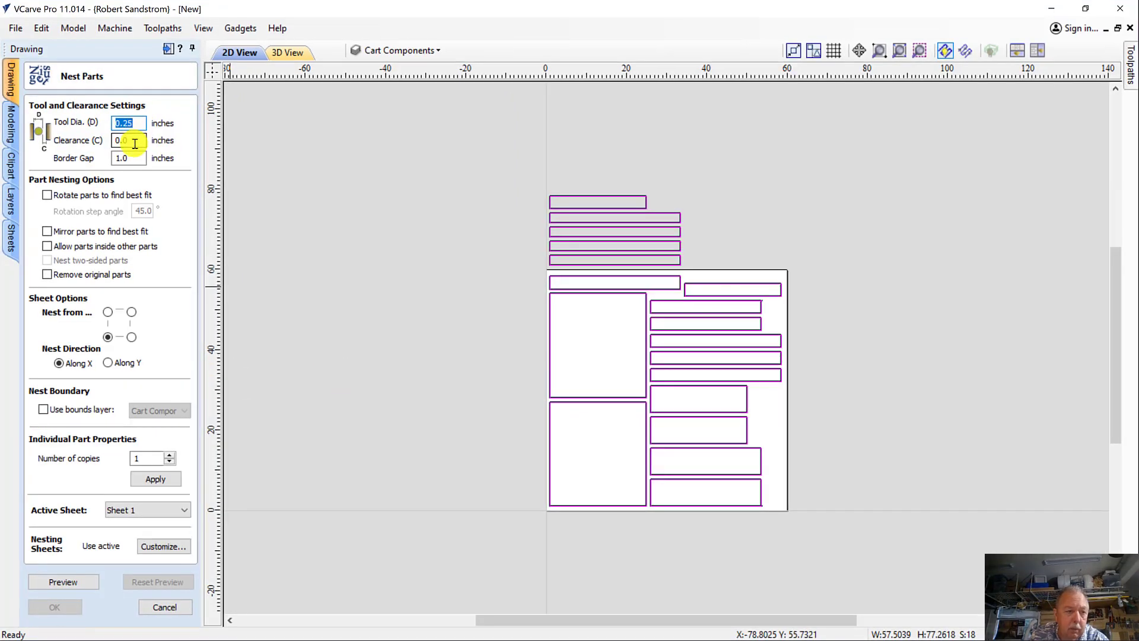
pyautogui.write('0.0')
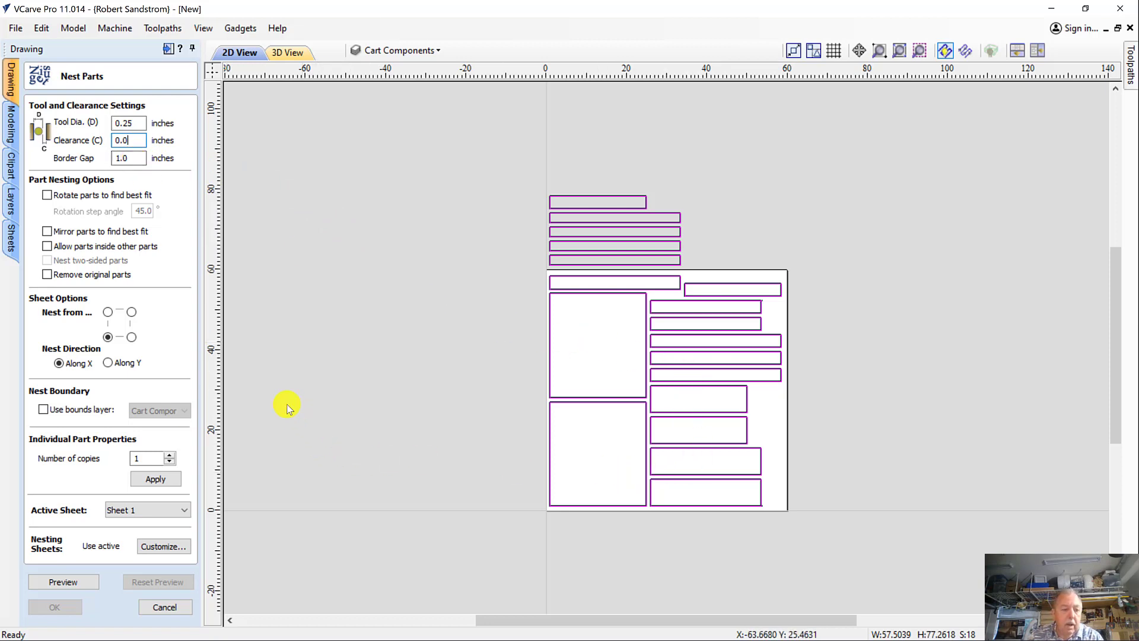
# Preview the nesting with parts rotated to find the best fit.
pyautogui.click(47, 196)
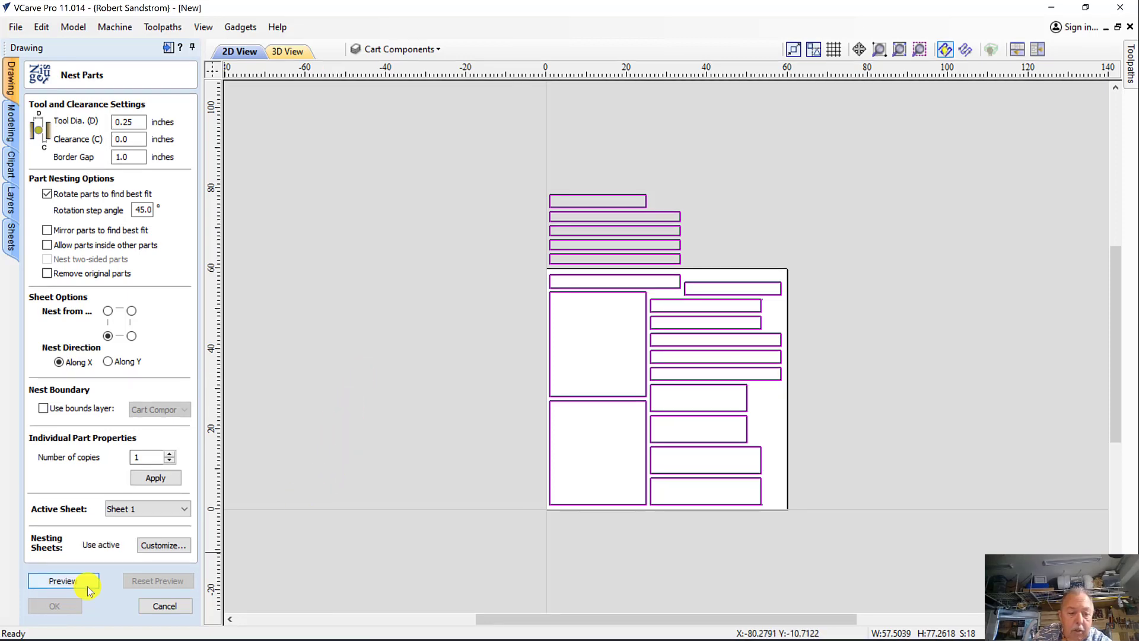
pyautogui.click(87, 586)
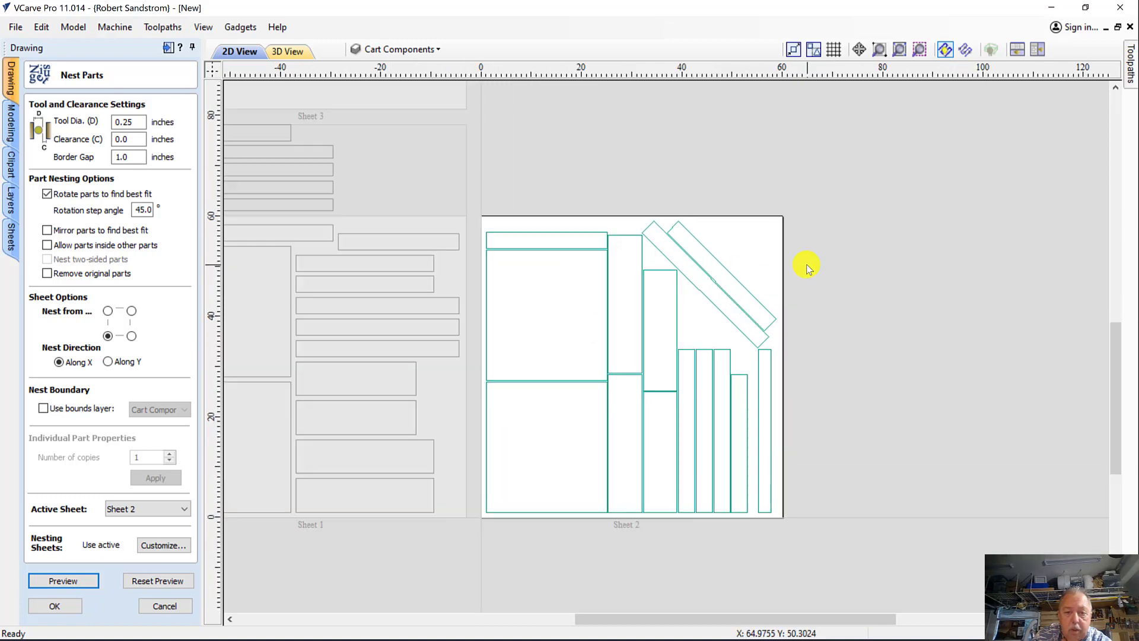
pyautogui.scroll(-1, 804, 266)
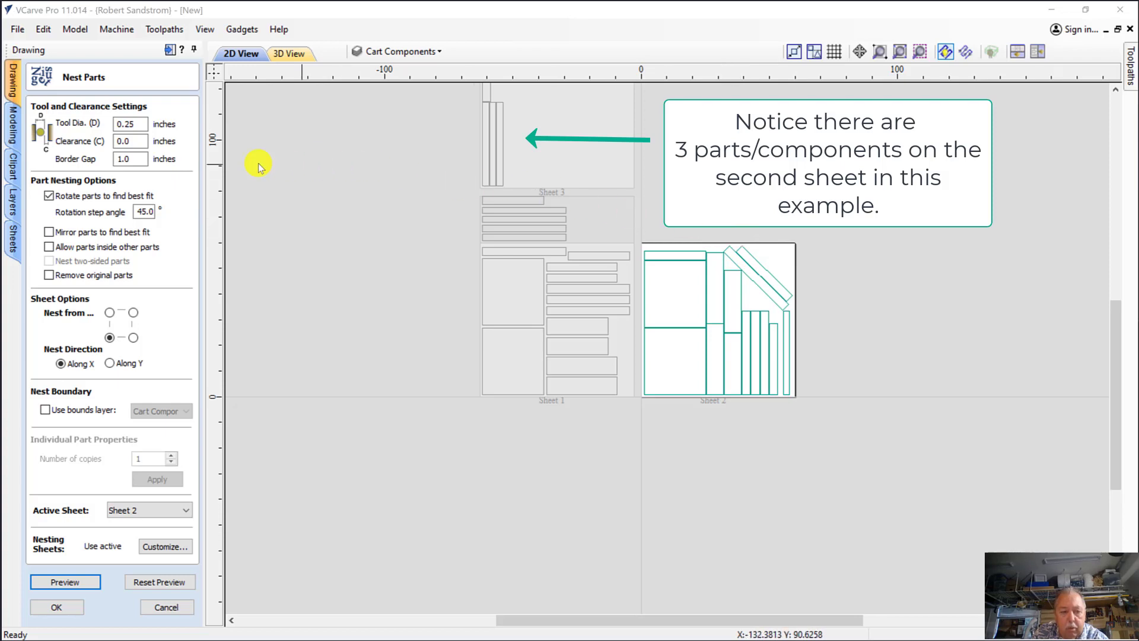
# Turn off part rotation, reset and regenerate the nesting preview, and accept the nested layout.
pyautogui.click(50, 197)
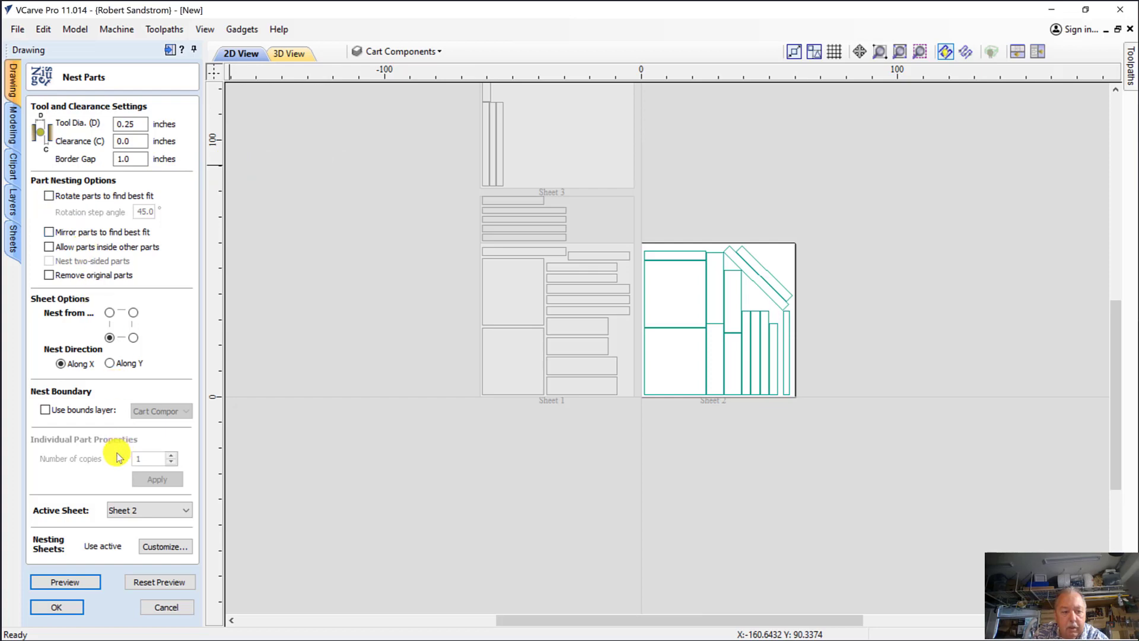
pyautogui.click(143, 587)
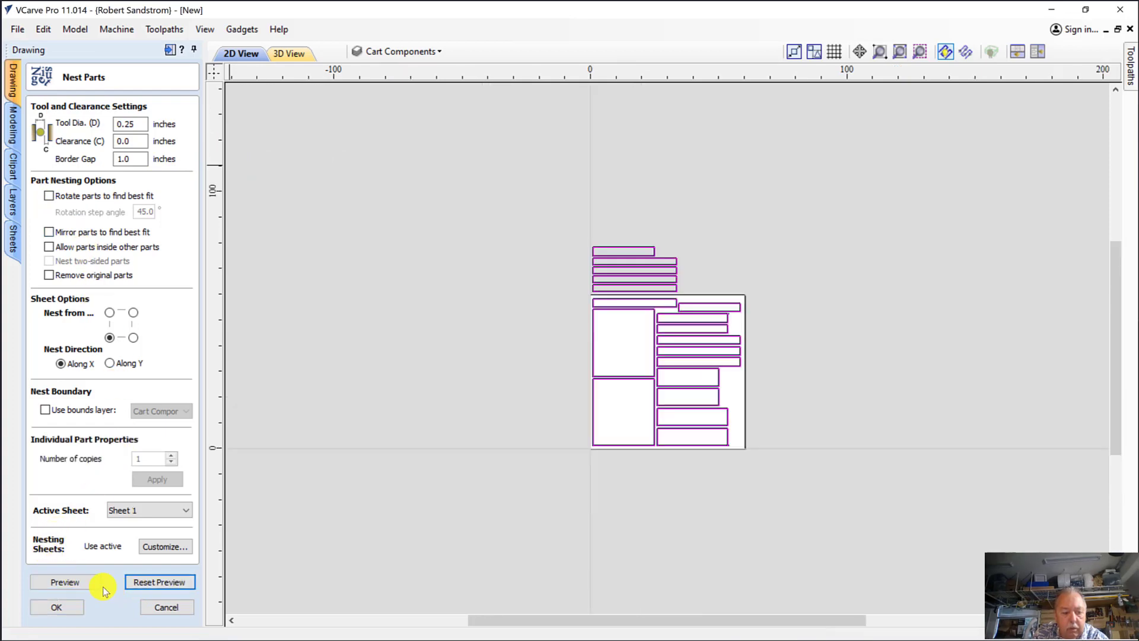
pyautogui.click(81, 586)
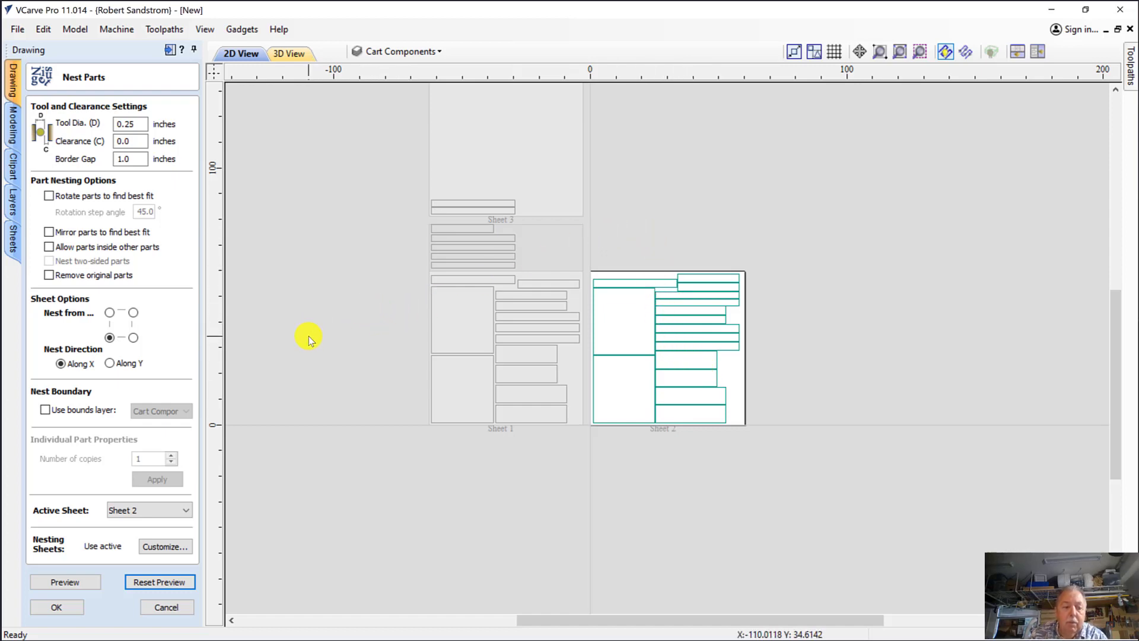
pyautogui.click(62, 607)
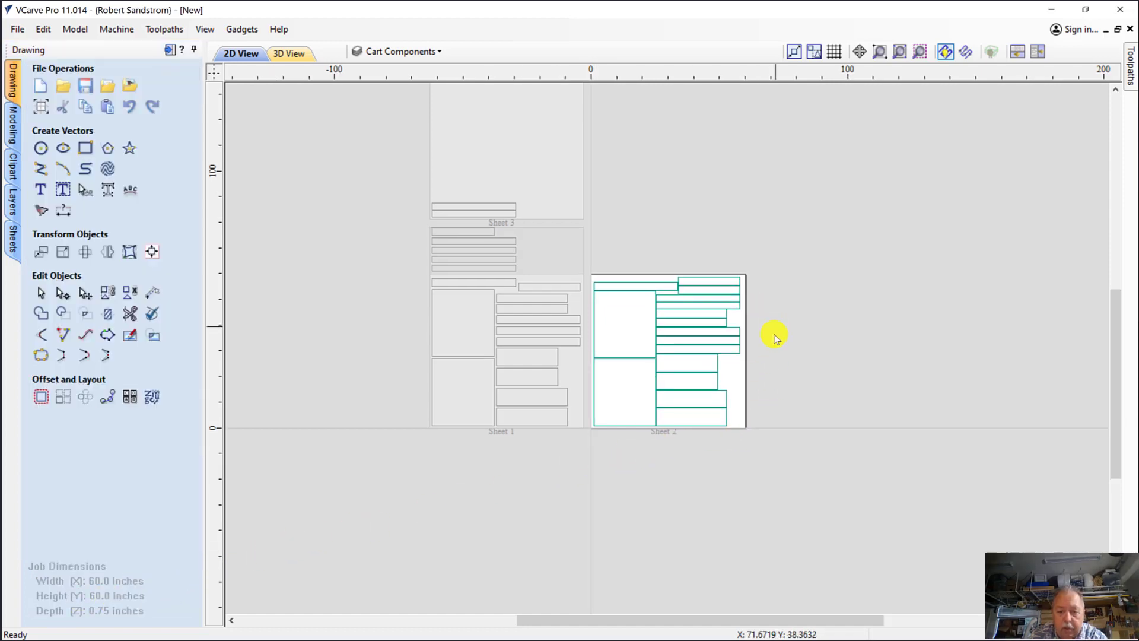
# Rename Sheet 1, which holds the imported layout, as Original Components.
pyautogui.scroll(2, 635, 373)
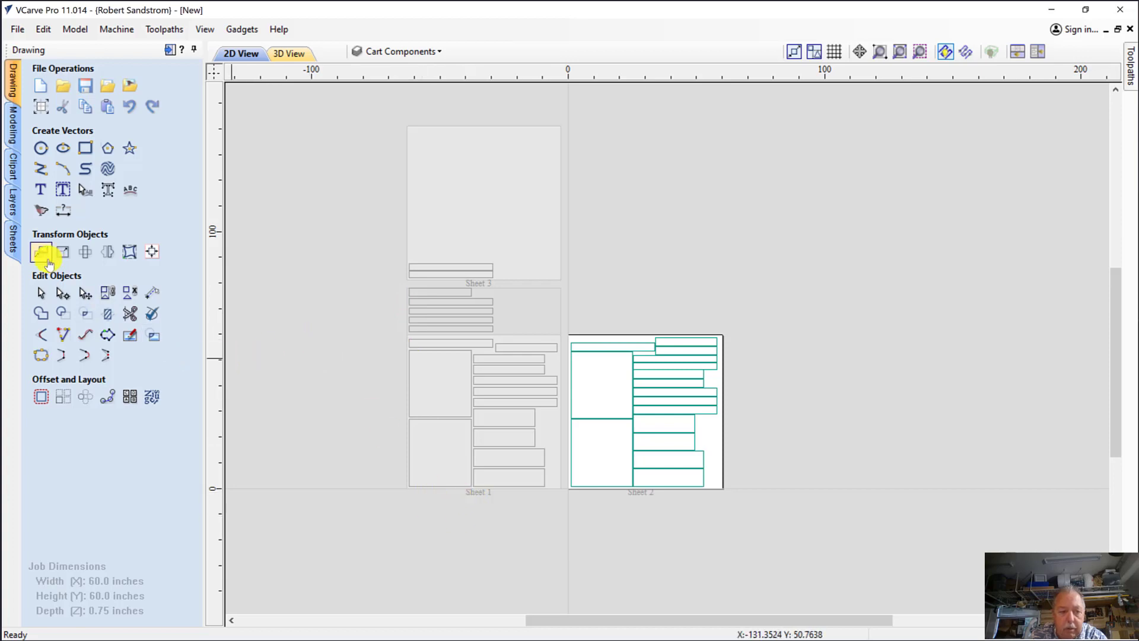
pyautogui.click(12, 249)
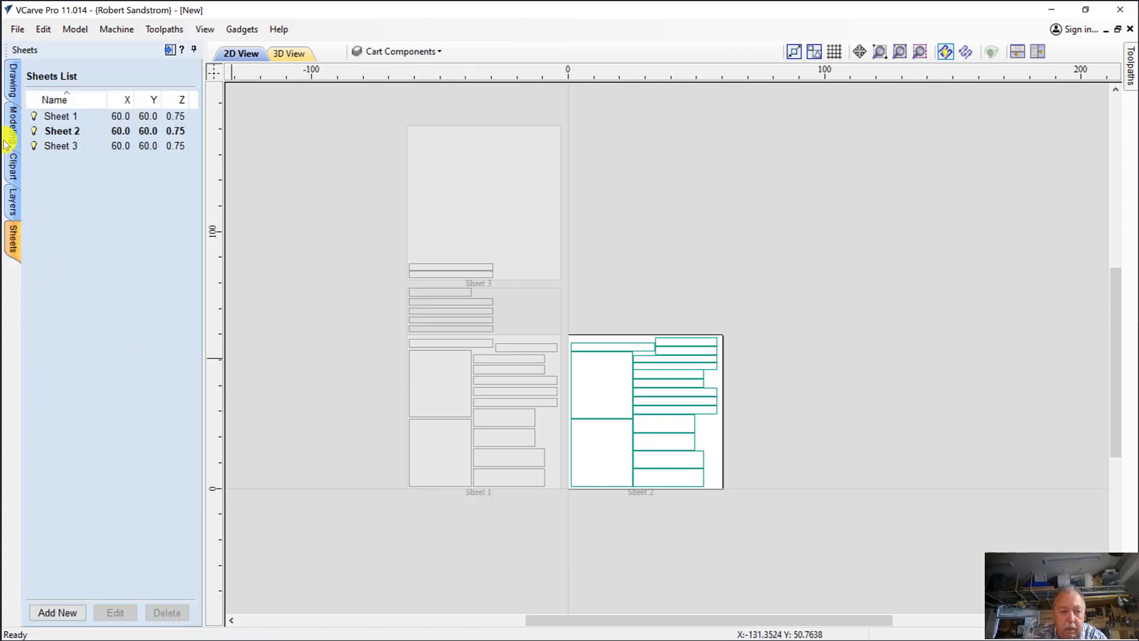
pyautogui.click(65, 119)
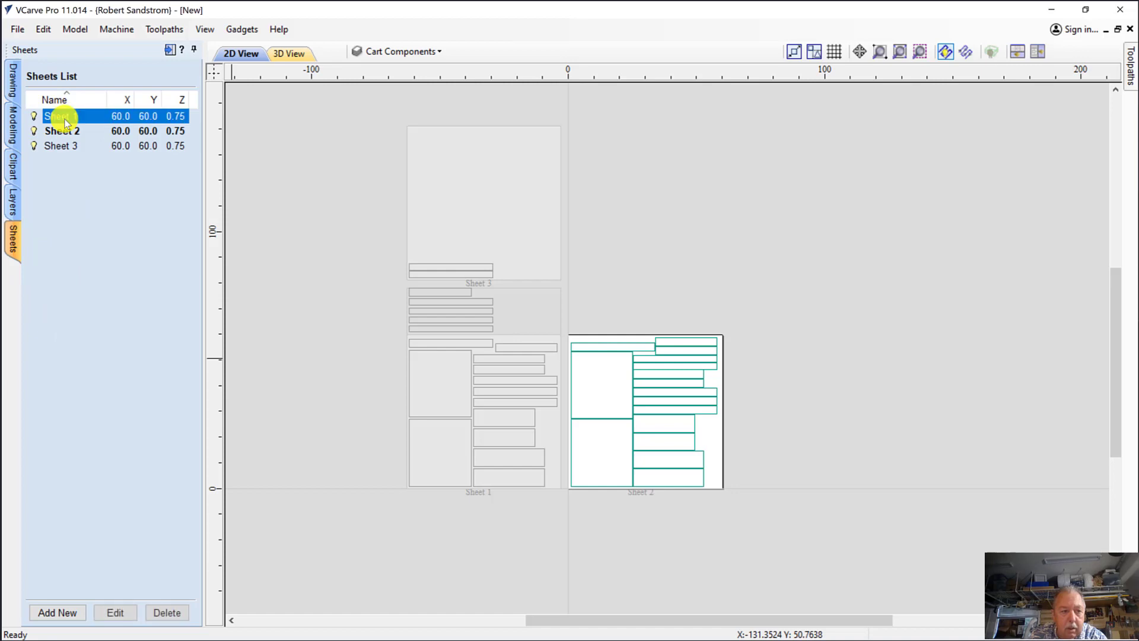
pyautogui.click(65, 118)
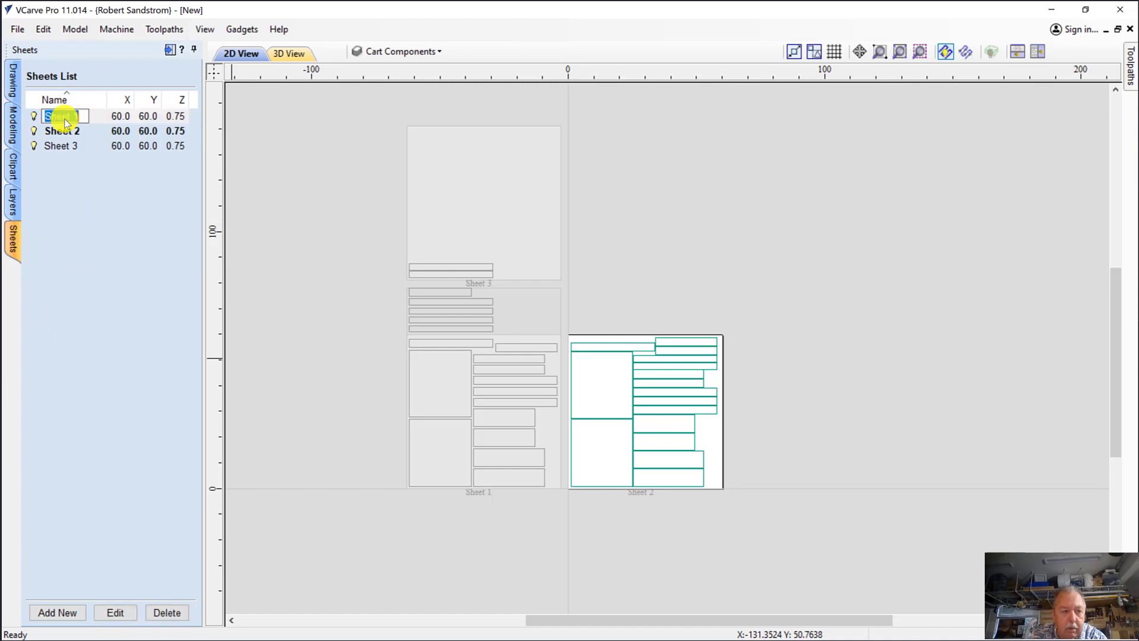
pyautogui.write('O')
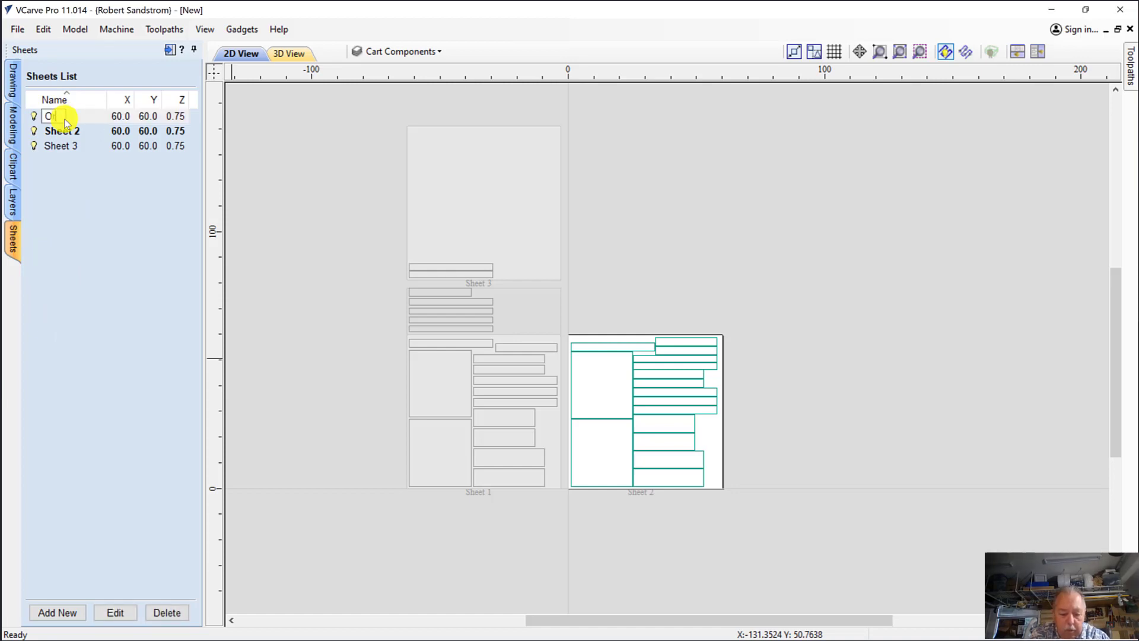
pyautogui.write('riginal Compon')
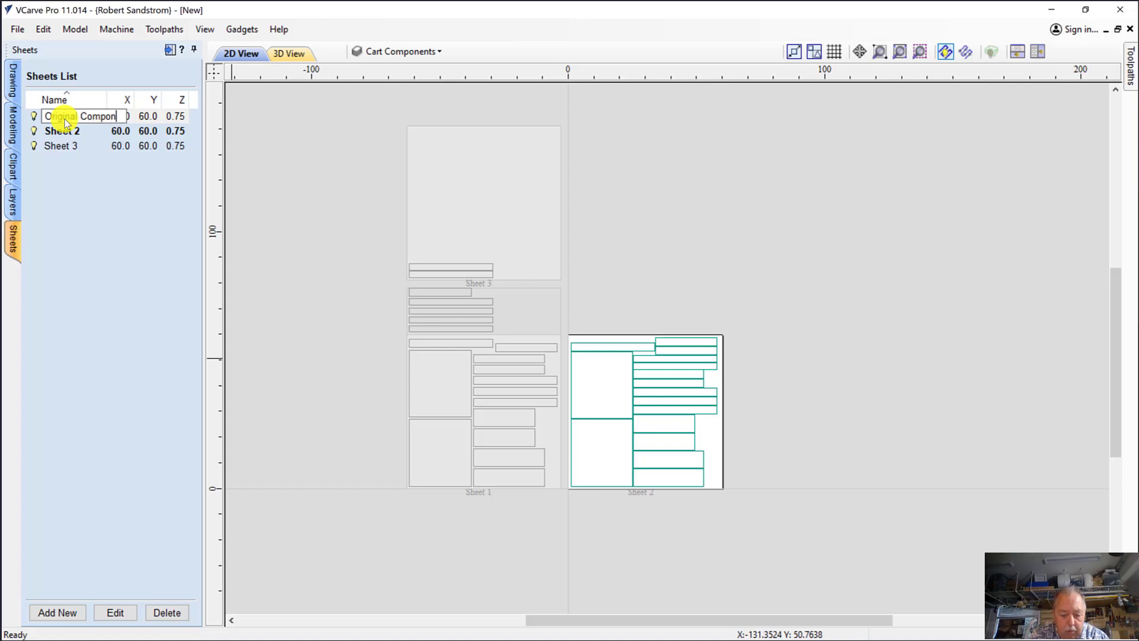
pyautogui.write('ents')
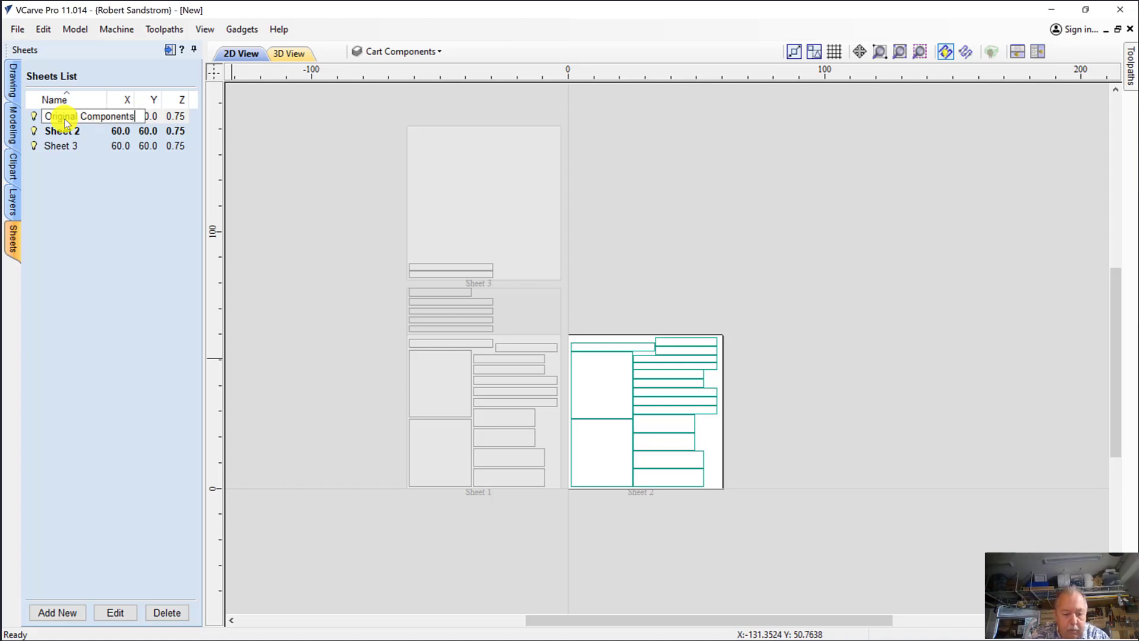
pyautogui.press('Return')
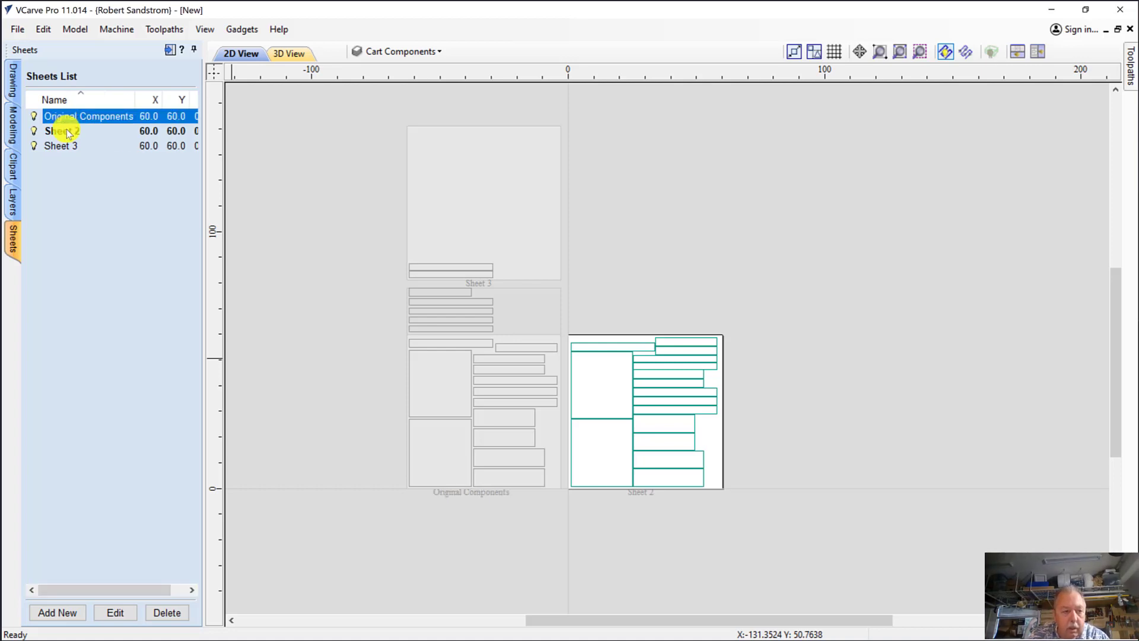
# Rename Sheet 2, the first nested sheet, as Cut Sheet 1.
pyautogui.click(69, 131)
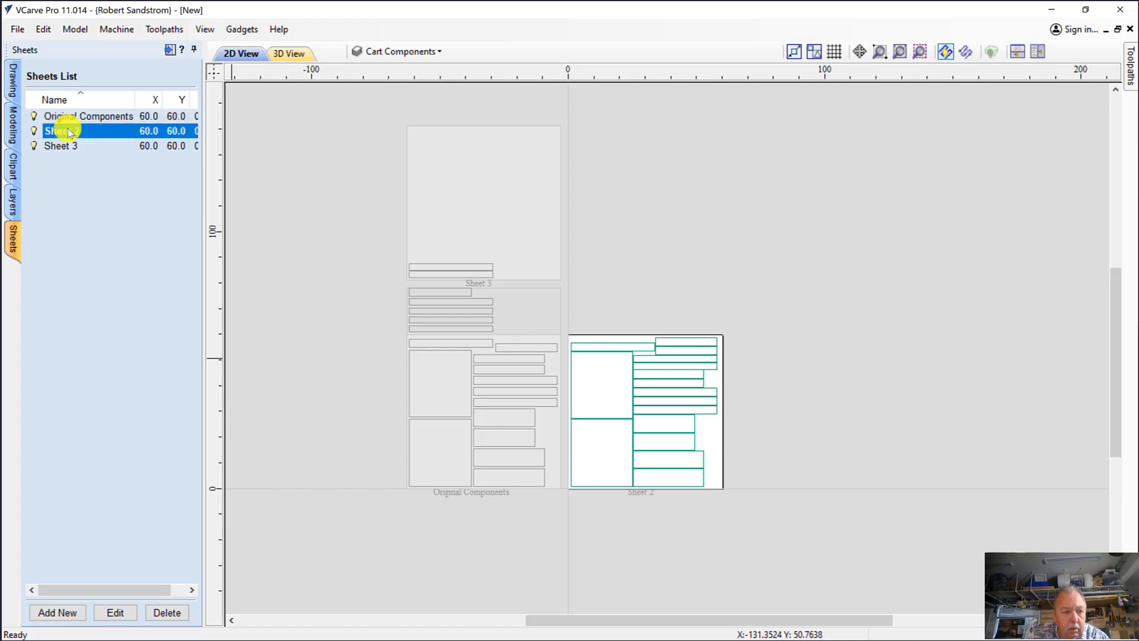
pyautogui.click(68, 131)
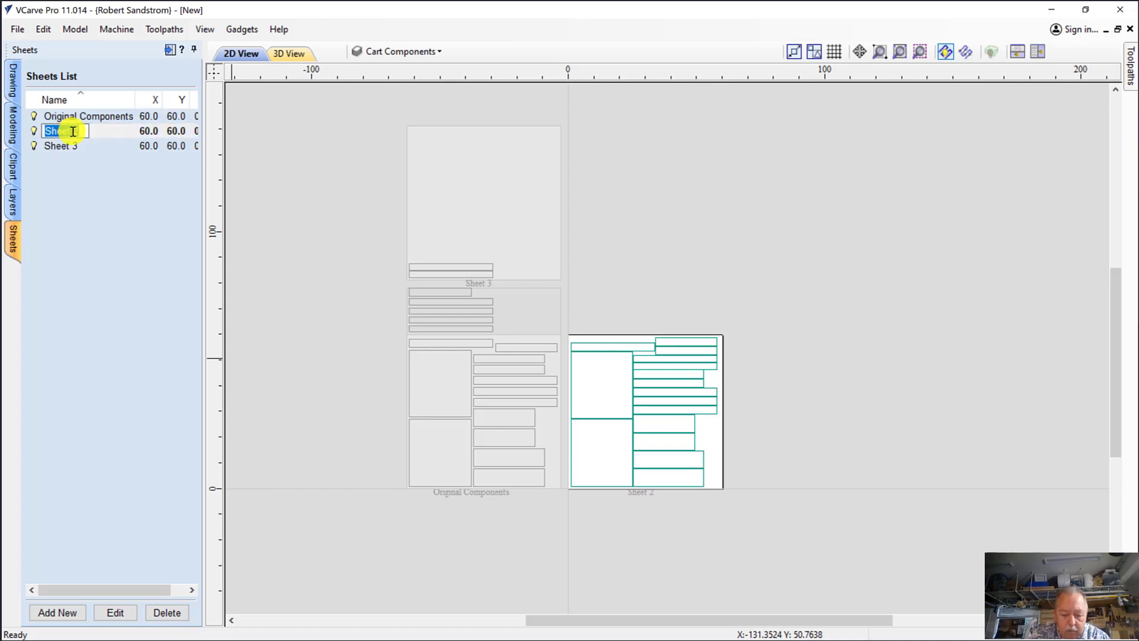
pyautogui.write('Cut')
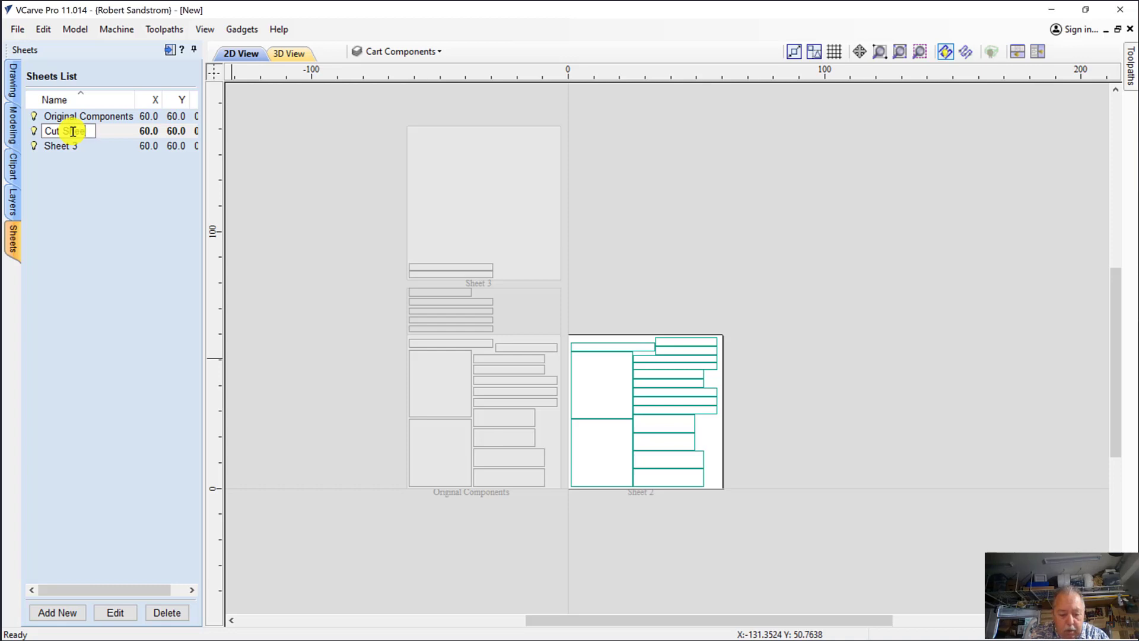
pyautogui.press('Return')
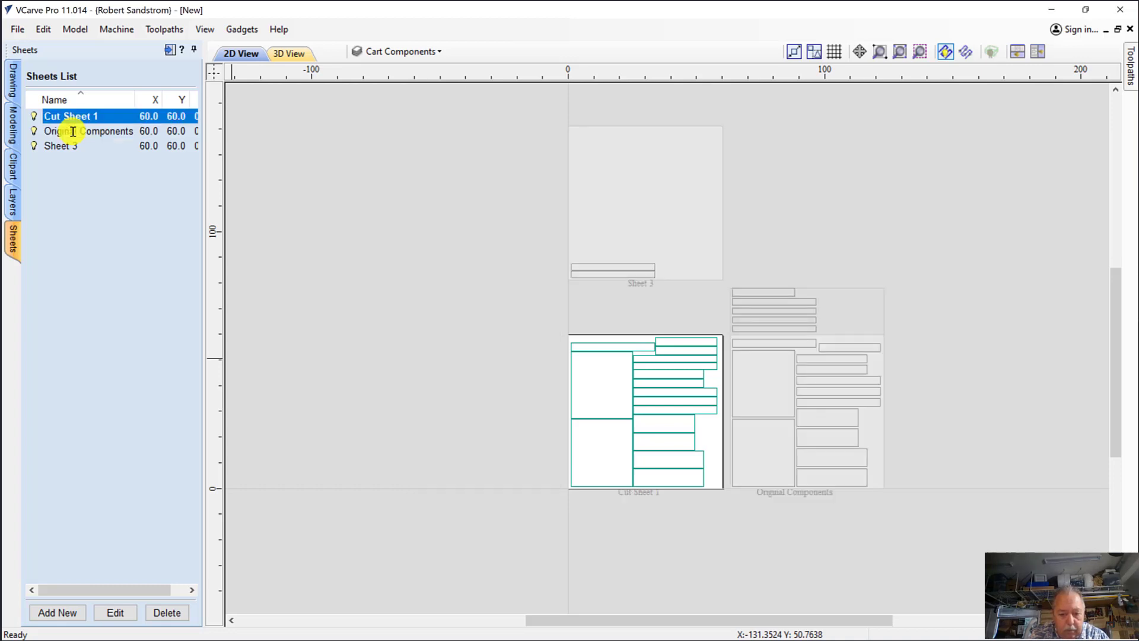
# Rename Sheet 3 as Cut Sheet 2, and leave part nesting without applying a new layout.
pyautogui.click(54, 146)
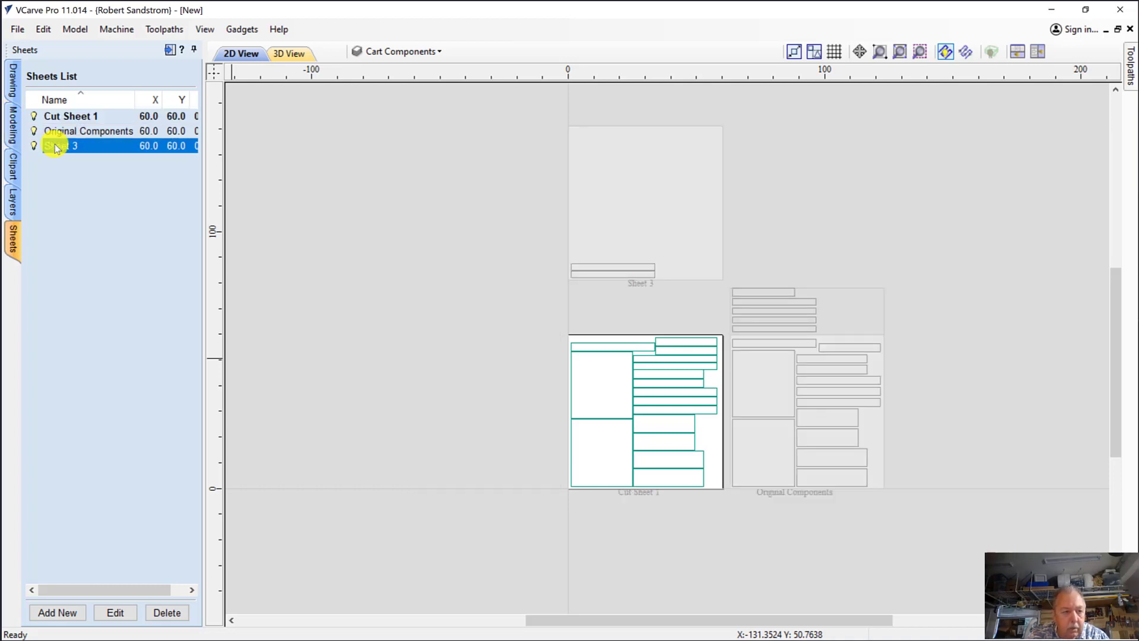
pyautogui.click(55, 146)
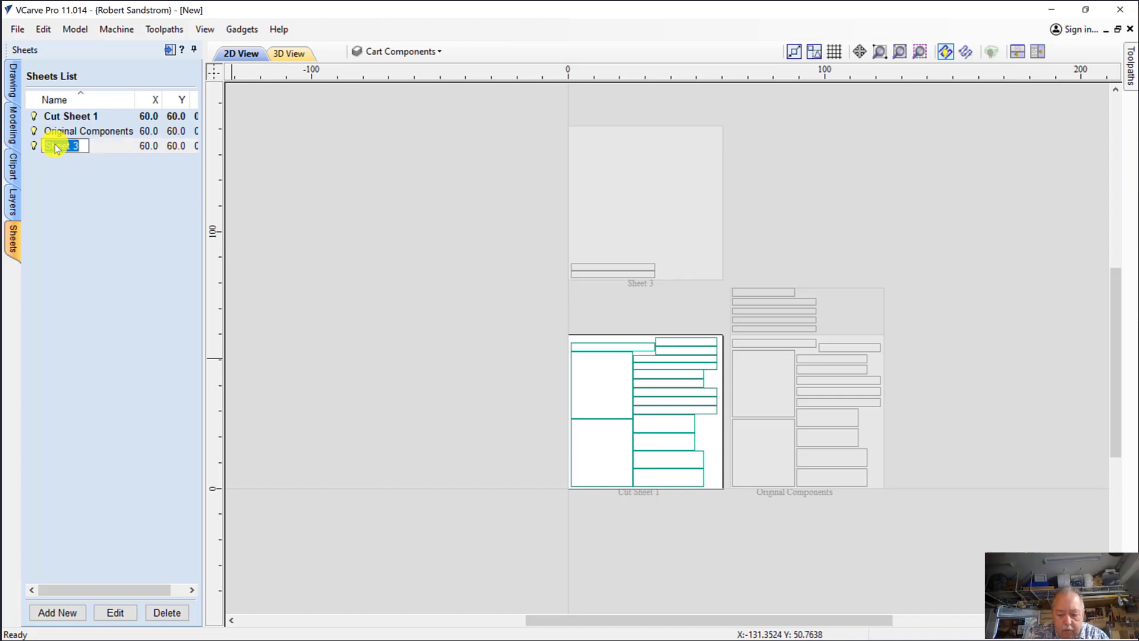
pyautogui.write('Cut')
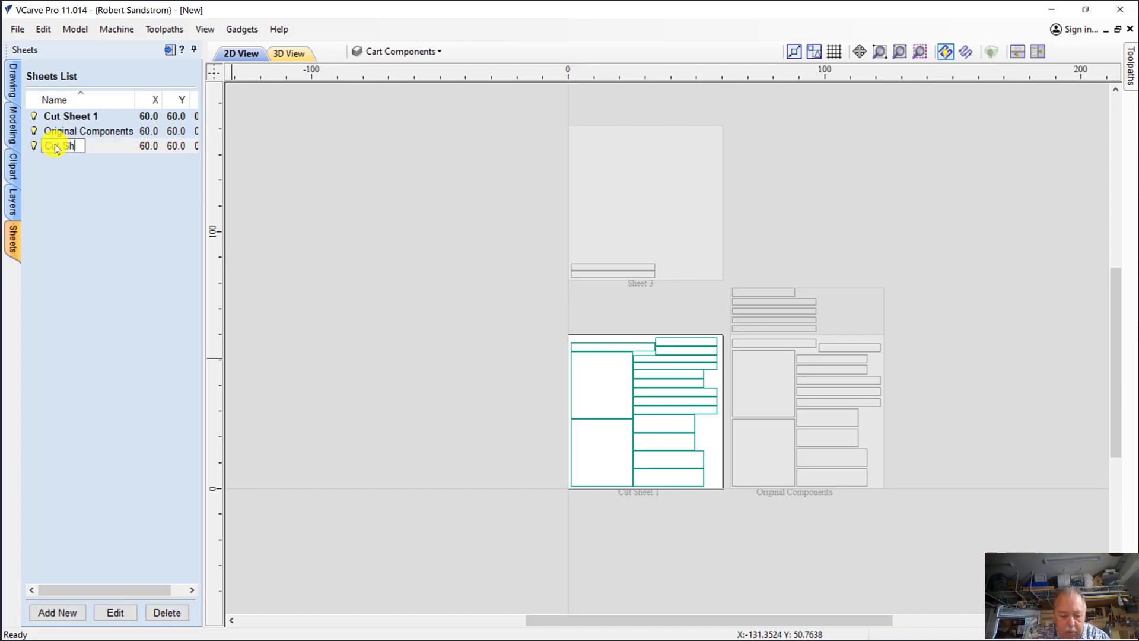
pyautogui.press('Return')
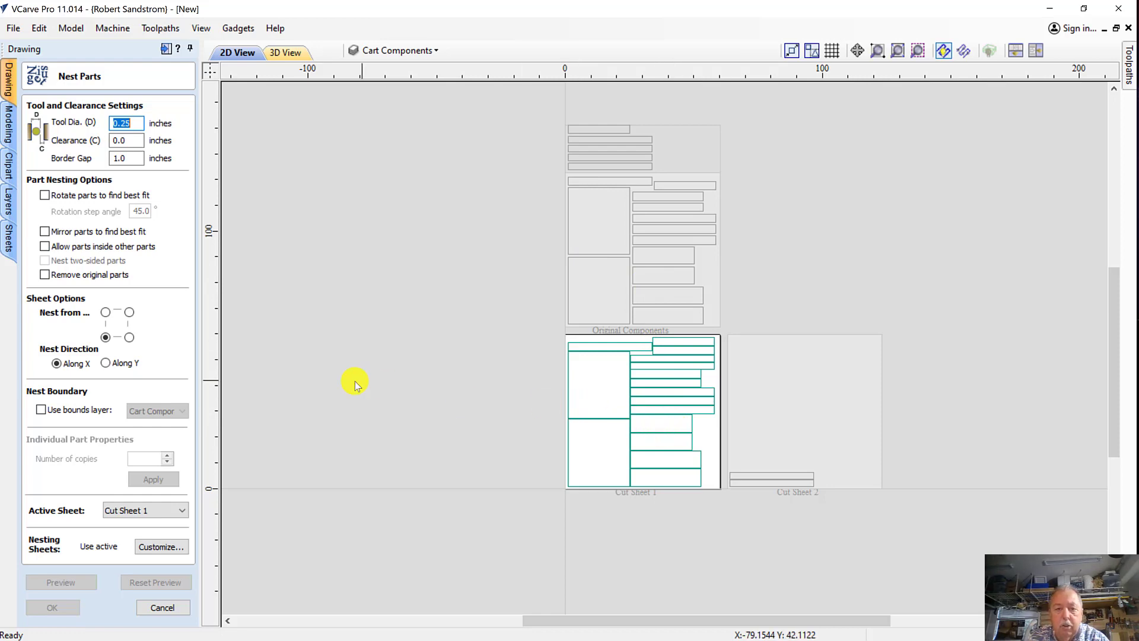
pyautogui.click(163, 608)
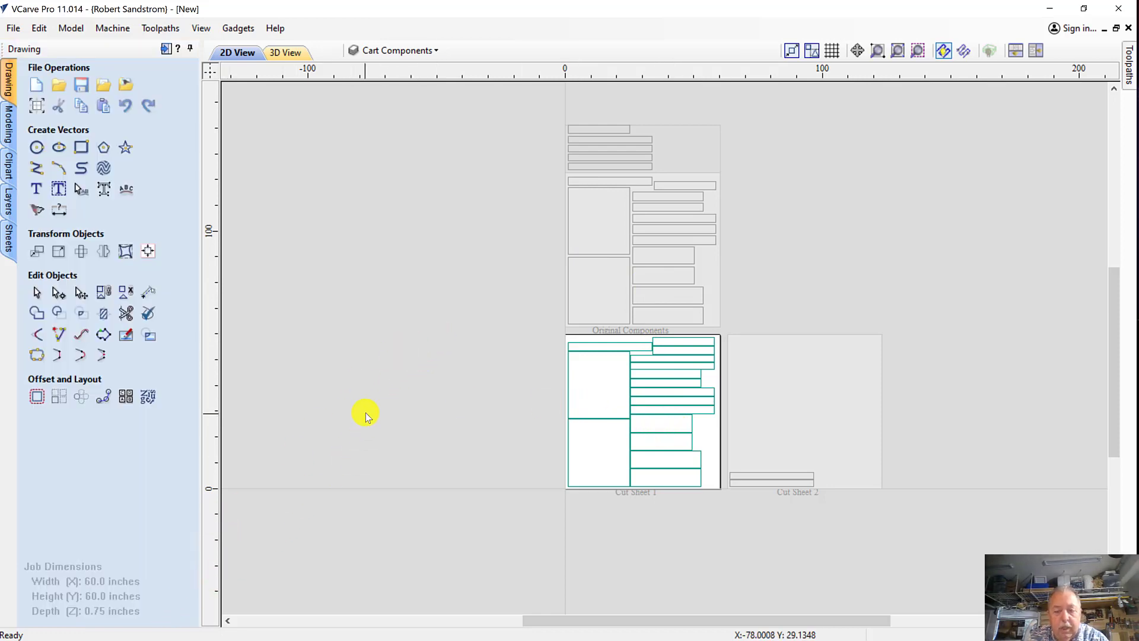